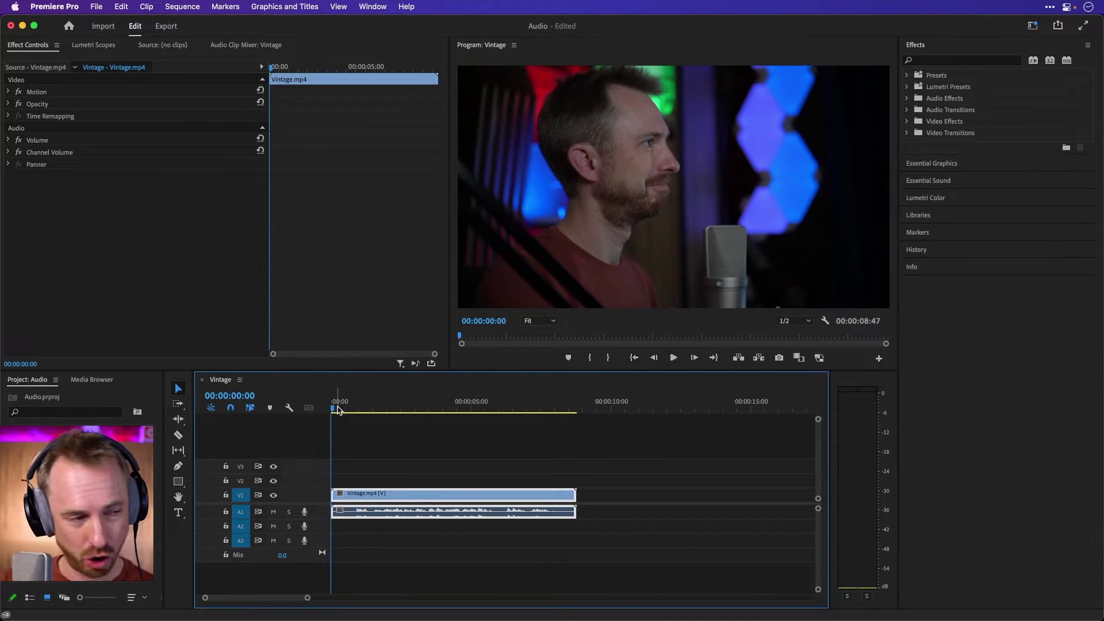
Preview the Vintage clip, then apply the Stylize > Posterize effect to the V1 clip.
key("space")
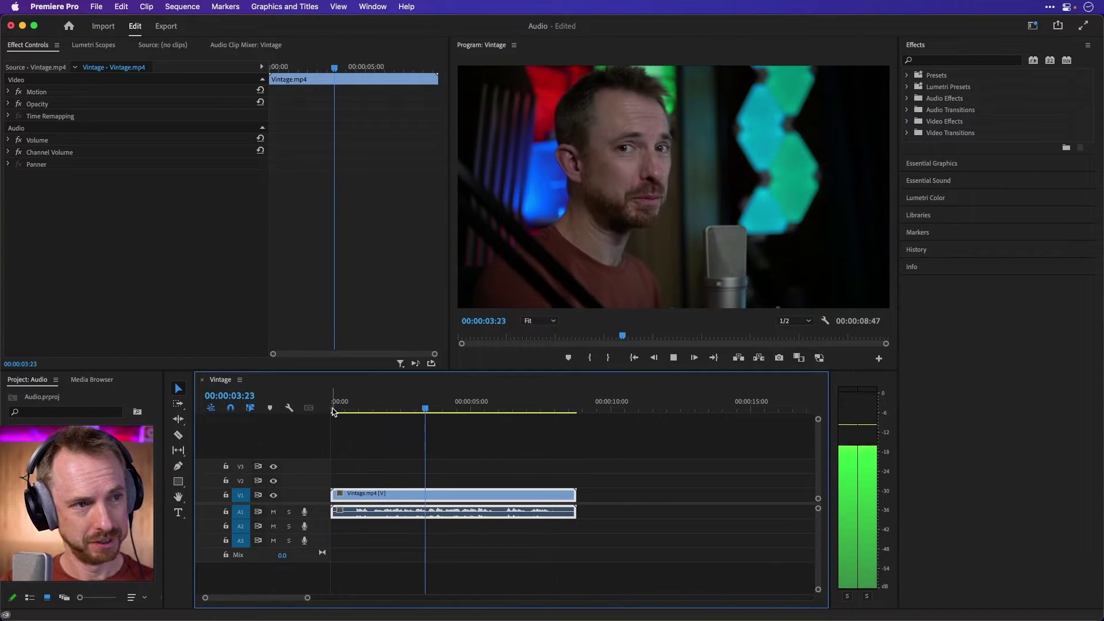
left_click(333, 409)
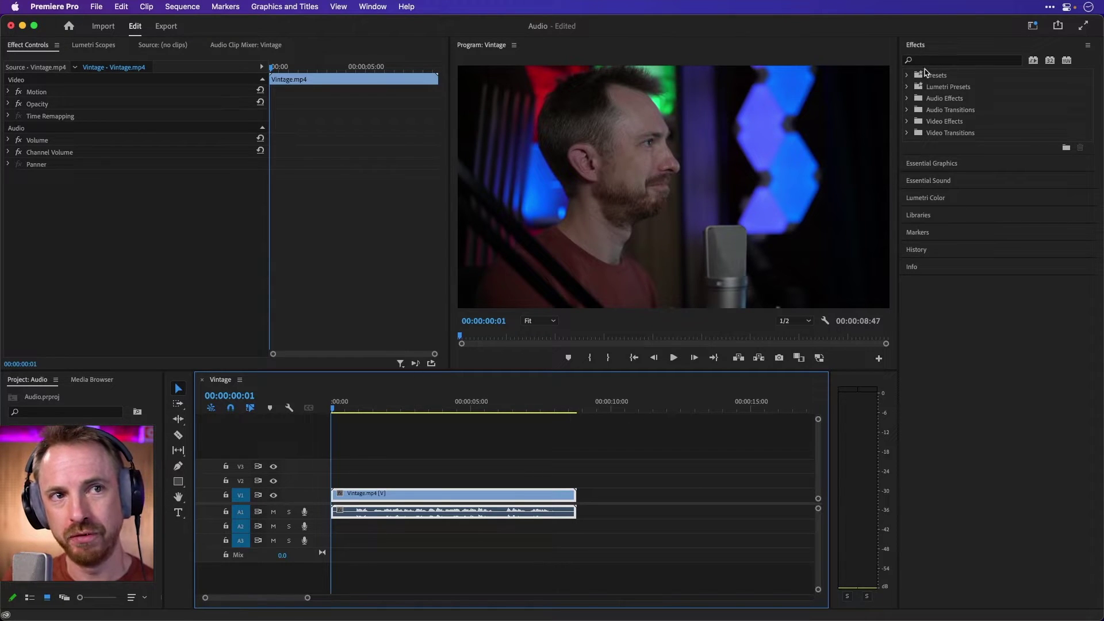
left_click(907, 123)
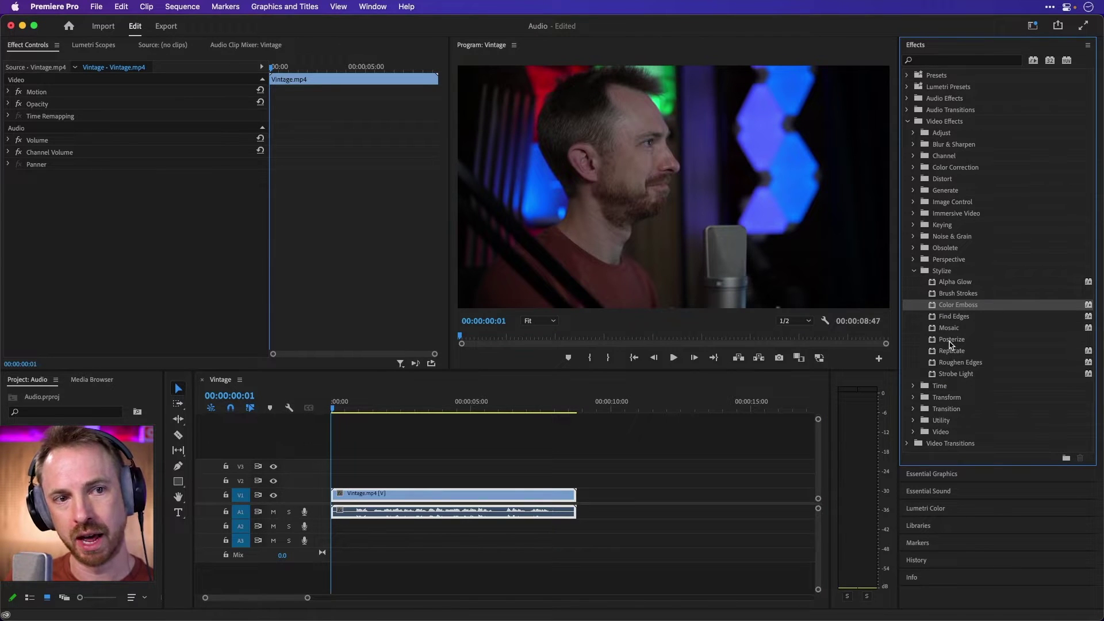
left_click_drag(949, 341, 505, 500)
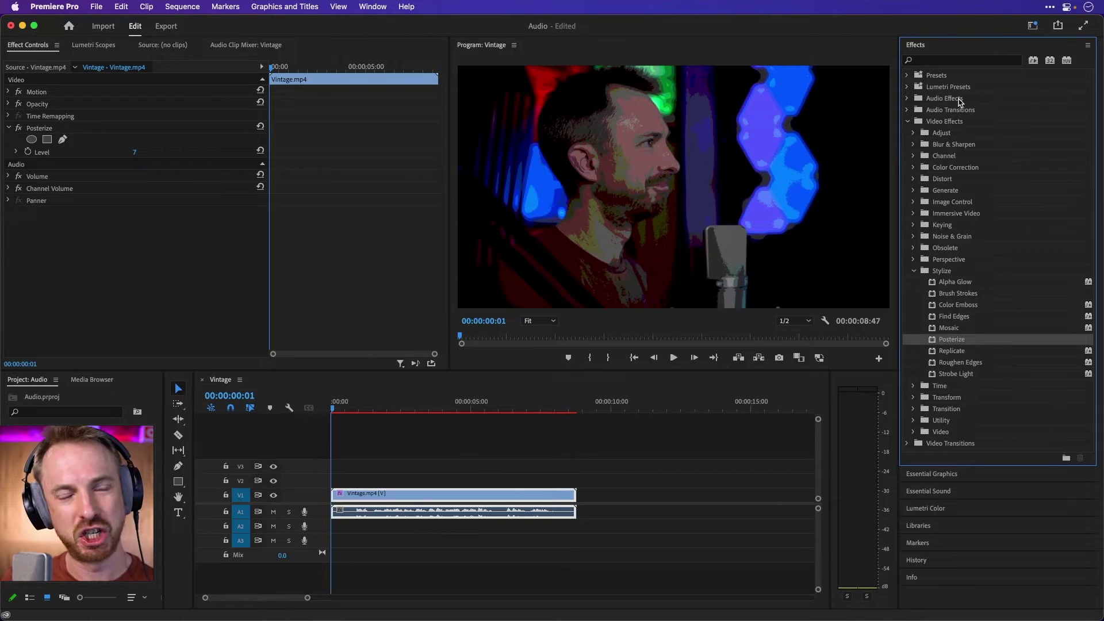
Apply the Lumetri Monochrome Faded preset to the clip and preview the posterized black-and-white result.
left_click(909, 88)
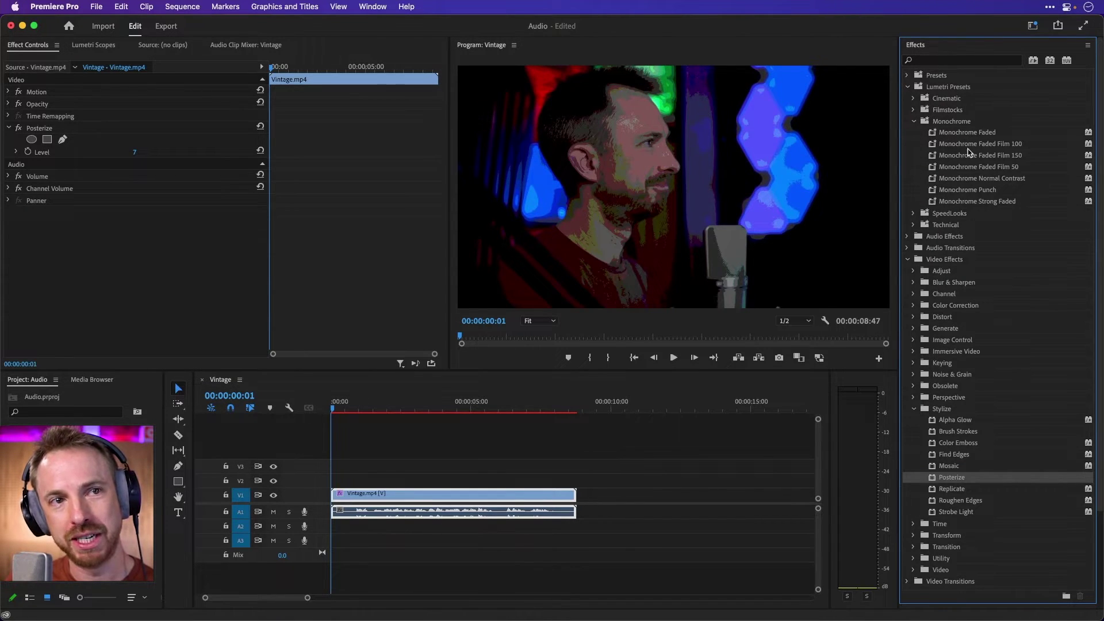
left_click_drag(967, 135, 486, 494)
key("space")
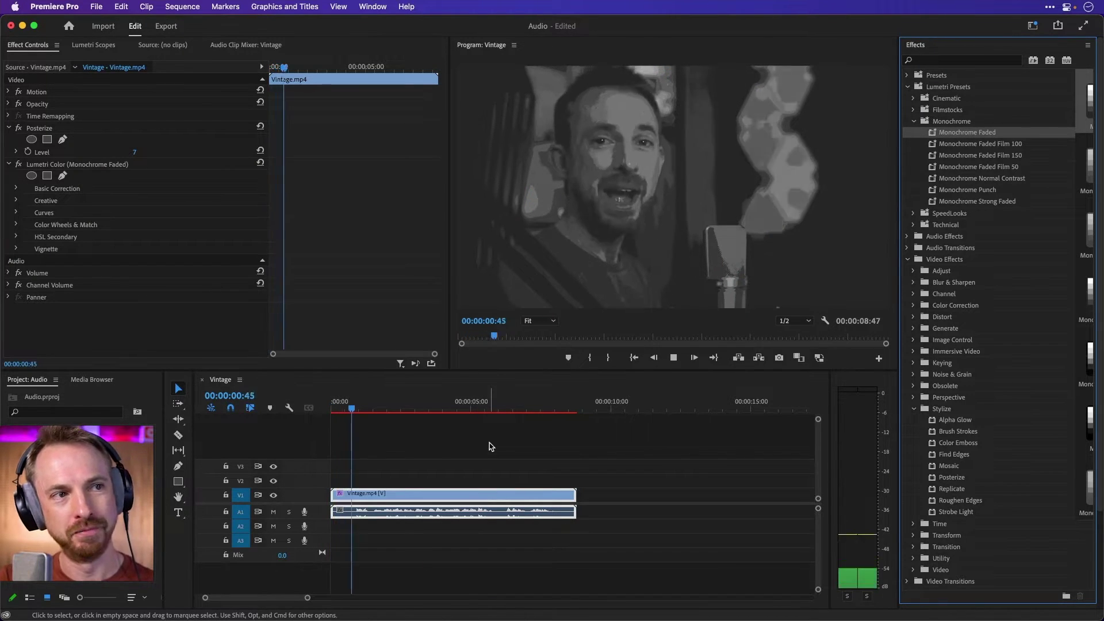
key("space")
Make track A1 taller and apply FFT Filter, found by searching 'fft', to the A1 clip.
left_click(336, 405)
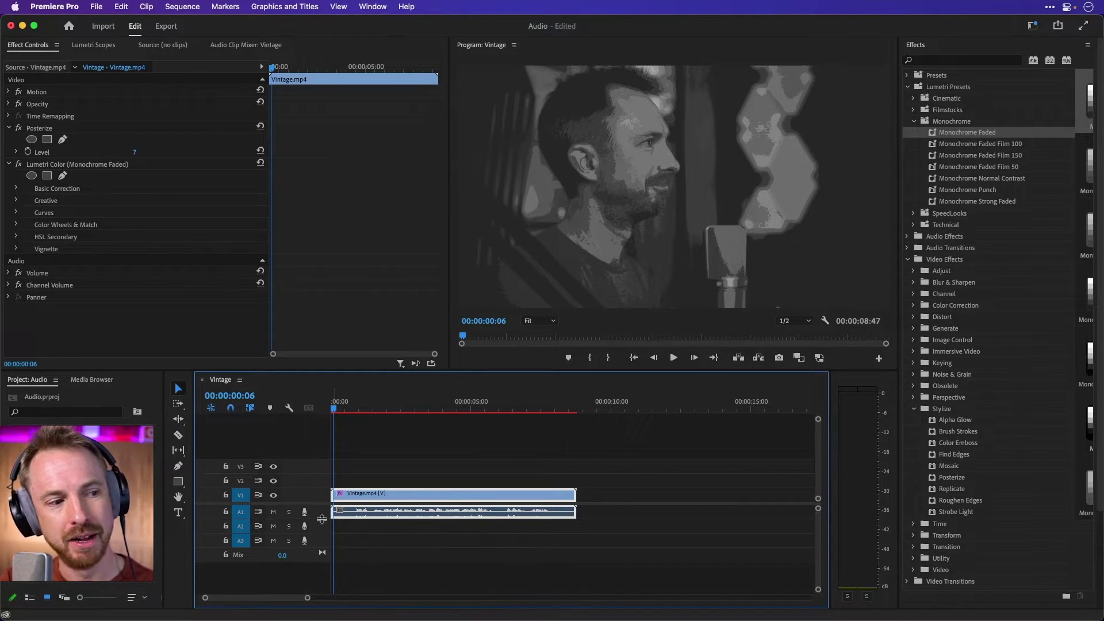
left_click_drag(322, 519, 325, 577)
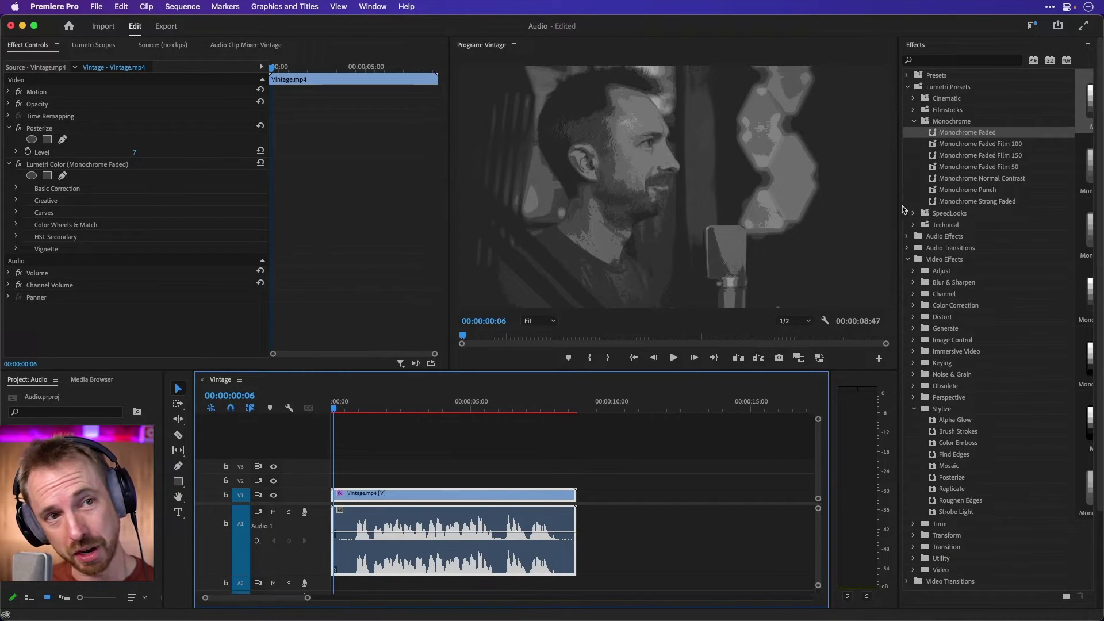
left_click(924, 61)
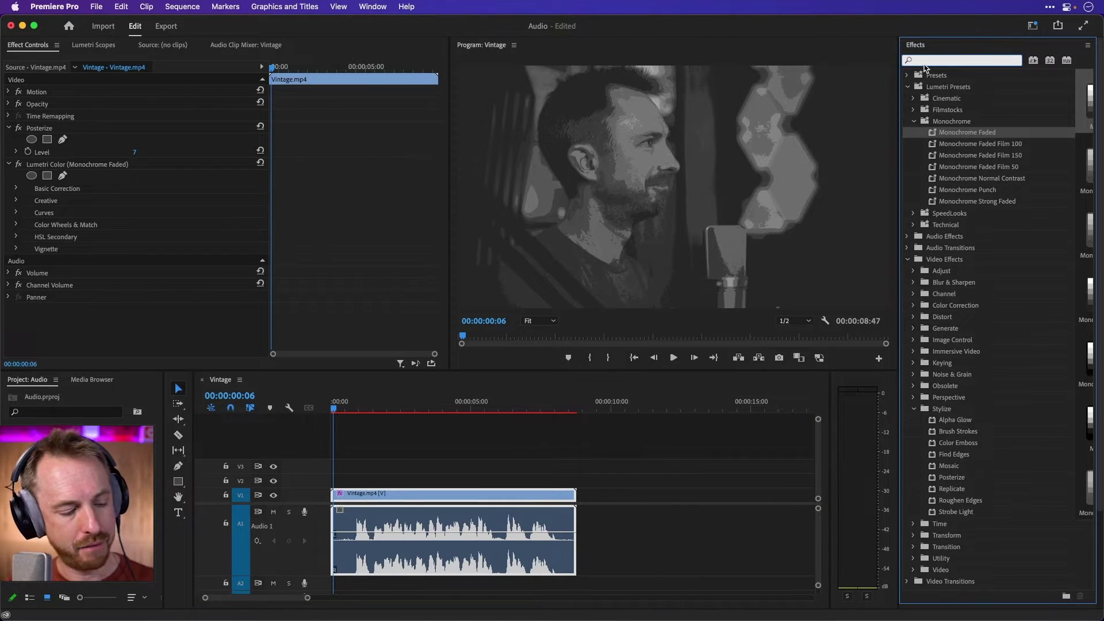
type("fft")
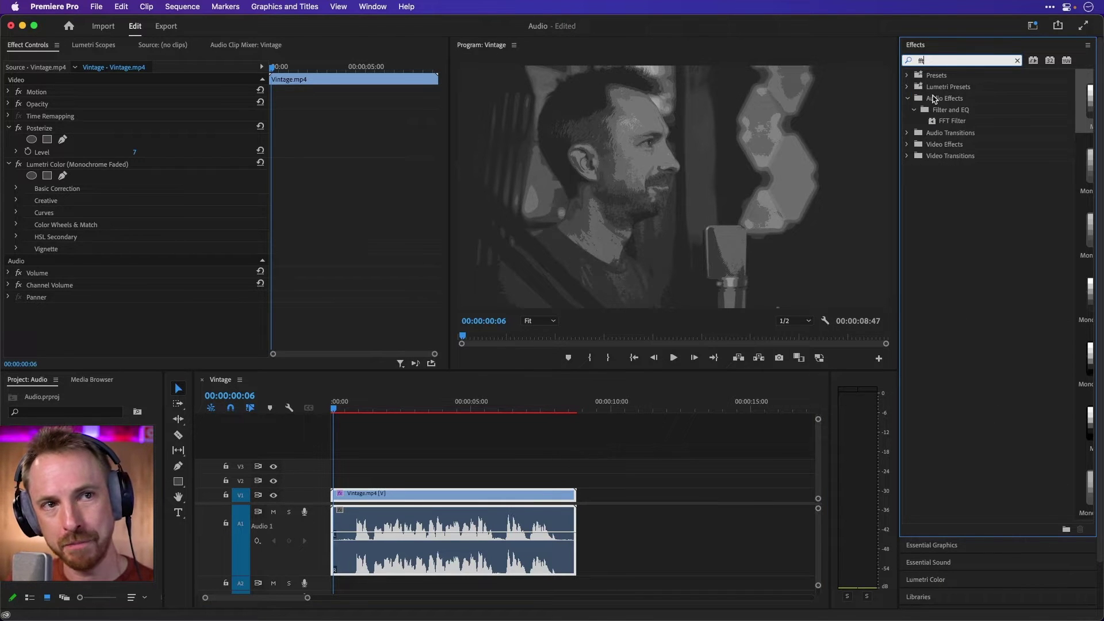
left_click_drag(947, 122, 812, 171)
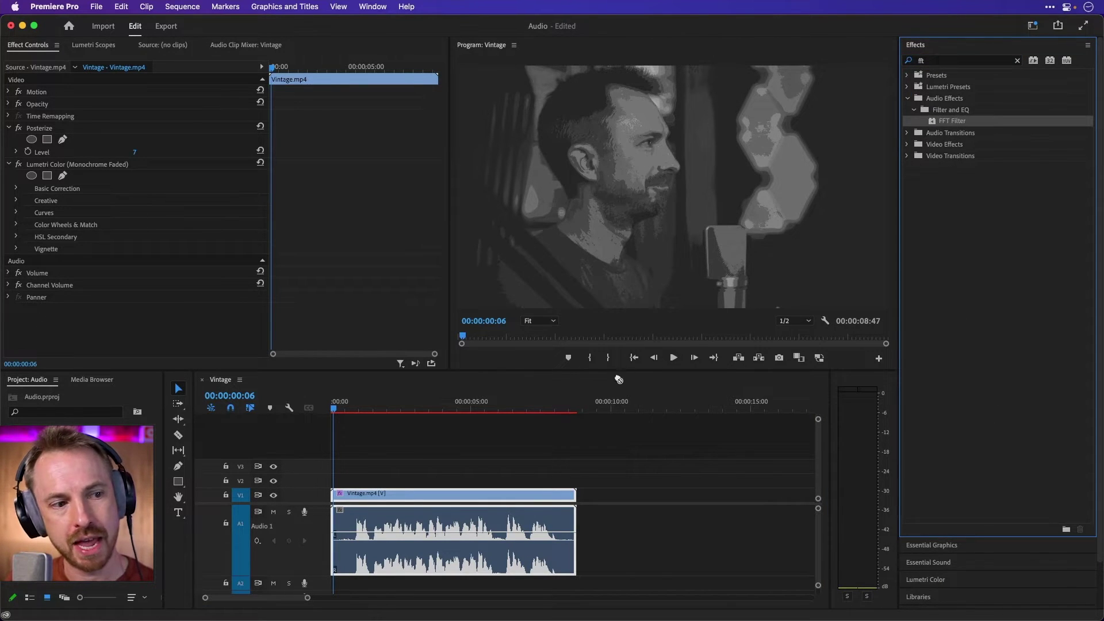
left_click_drag(616, 392, 509, 526)
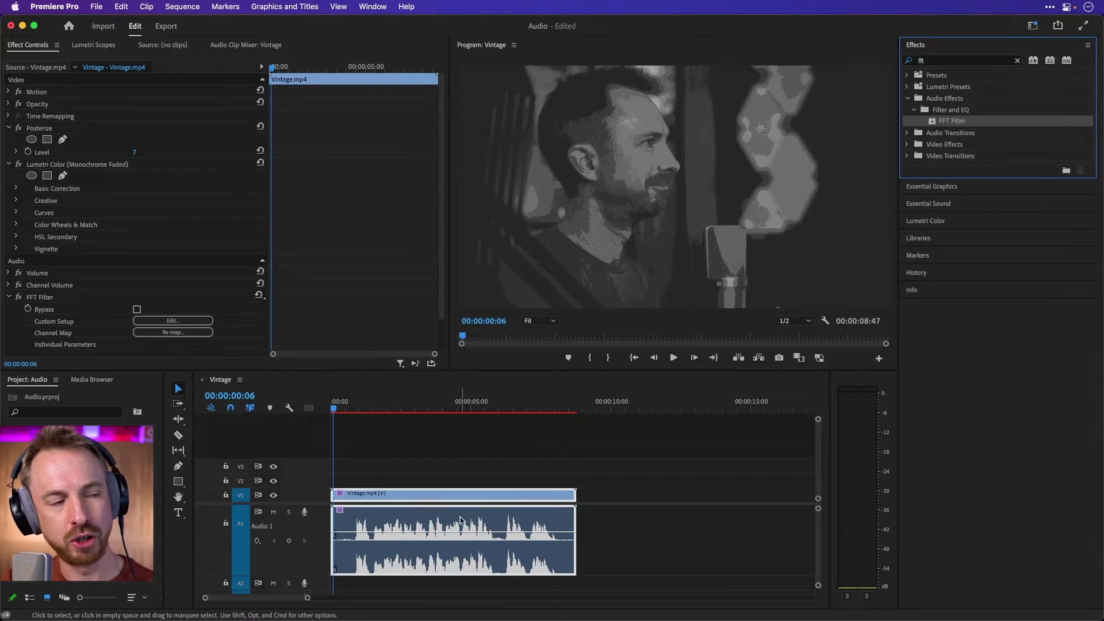
left_click(169, 320)
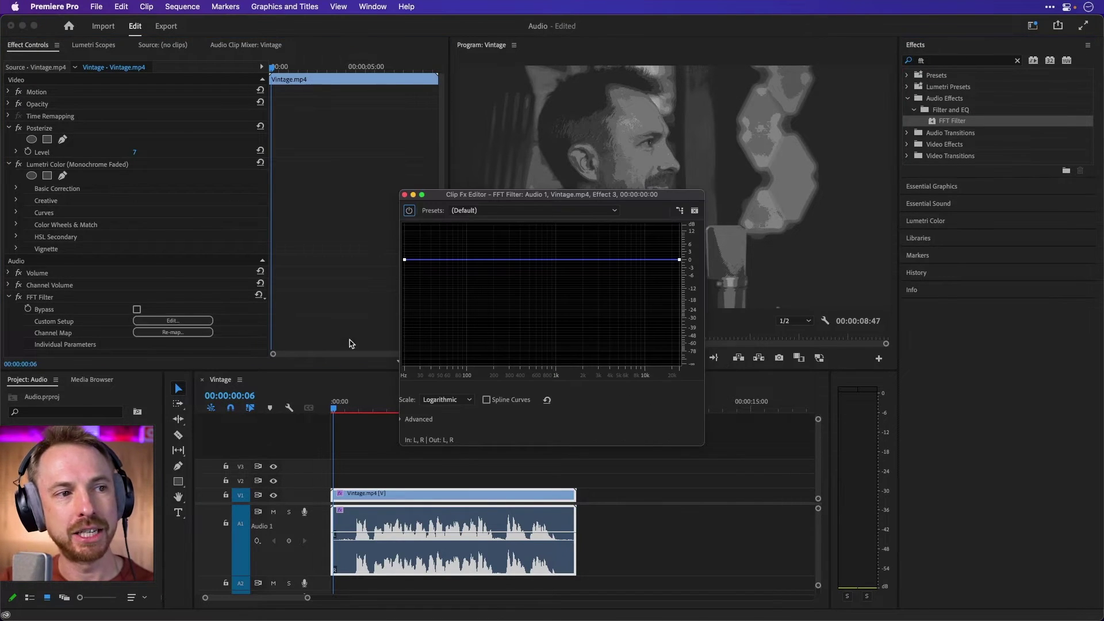
left_click(482, 210)
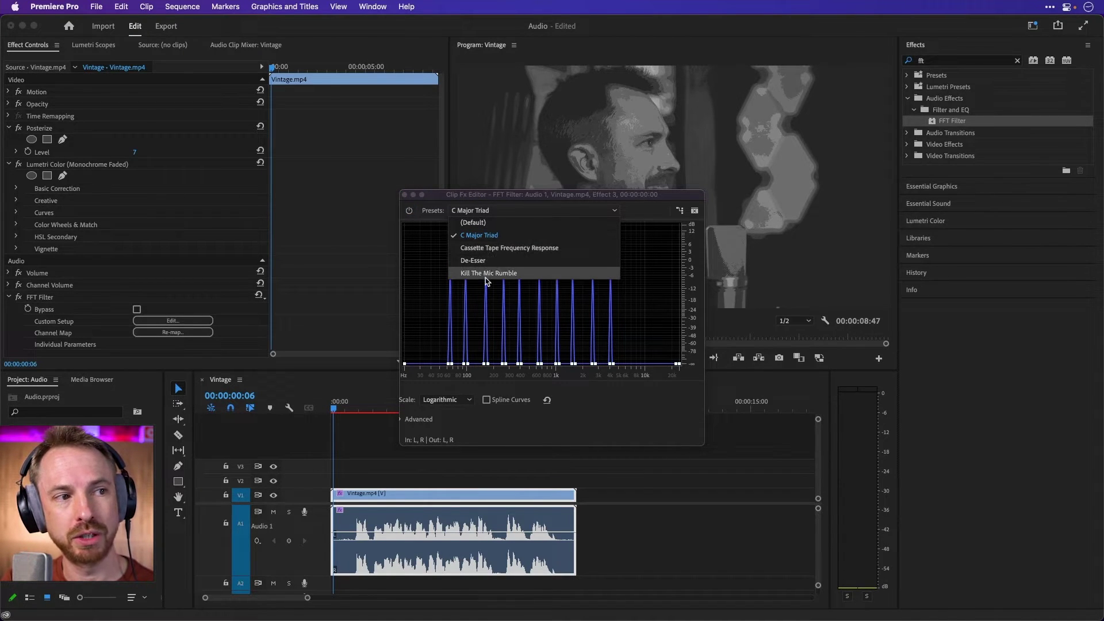
left_click(498, 253)
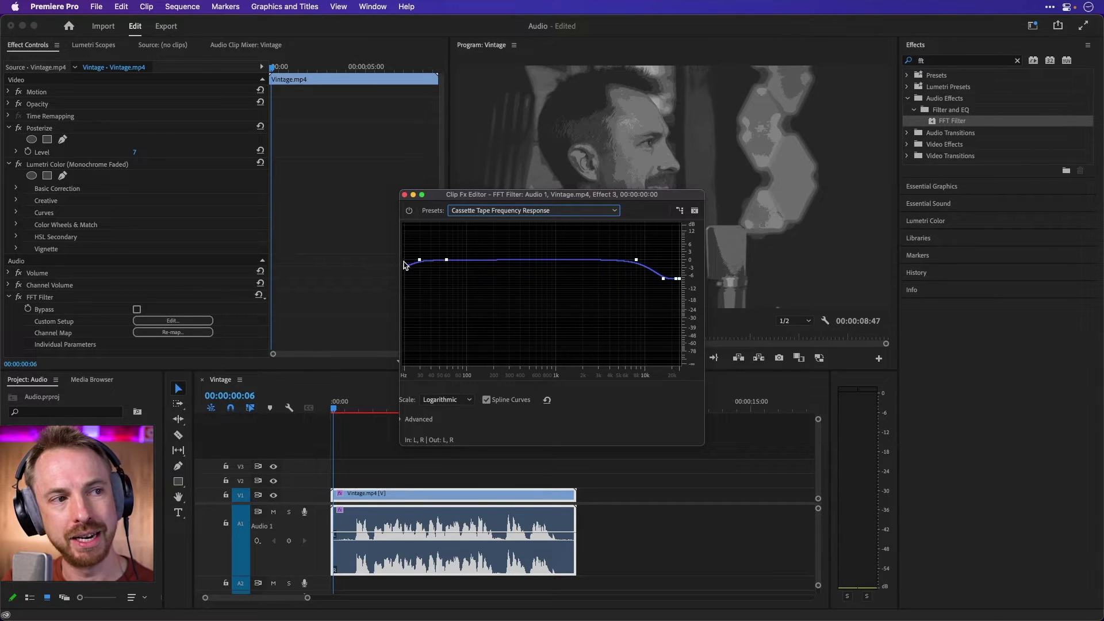
left_click(466, 214)
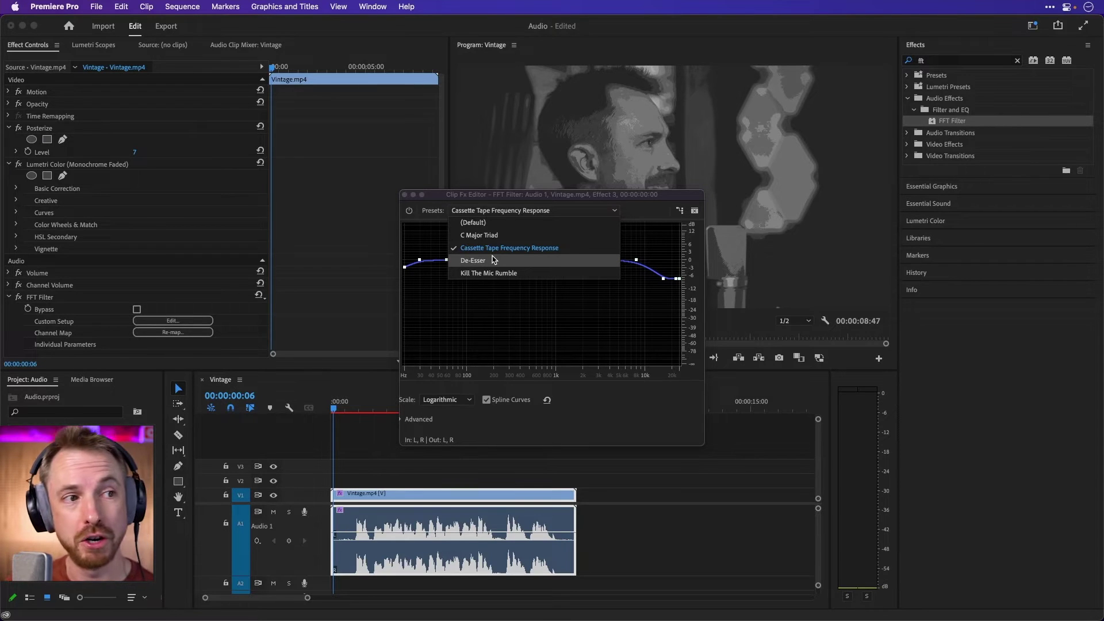
left_click(506, 223)
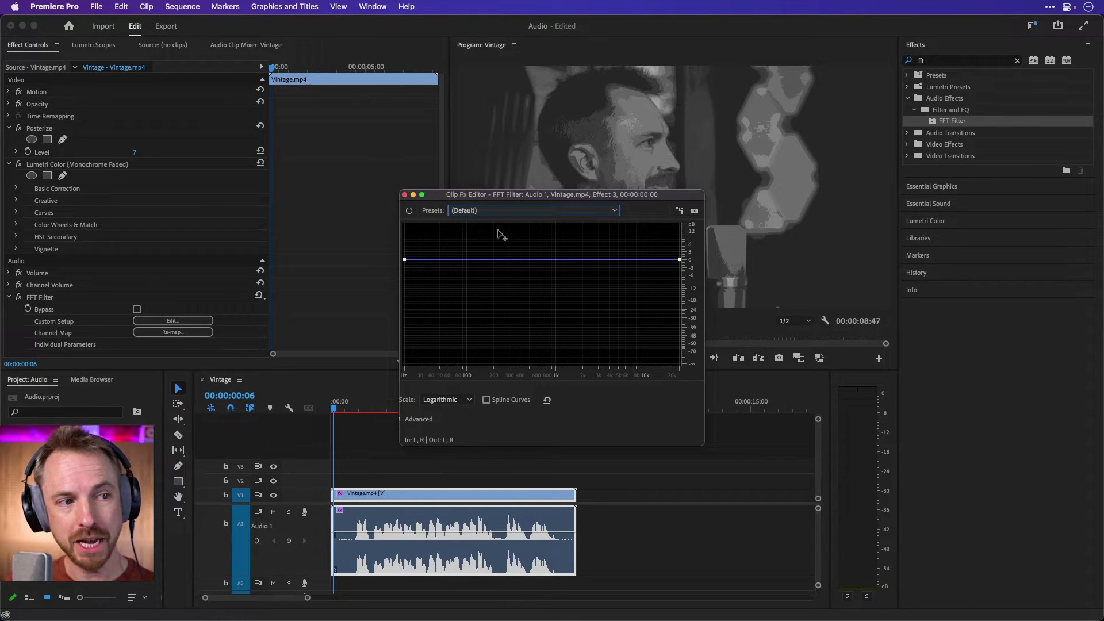
Add two points to the FFT curve and cut the lows and highs into a band-pass shape.
left_click(515, 260)
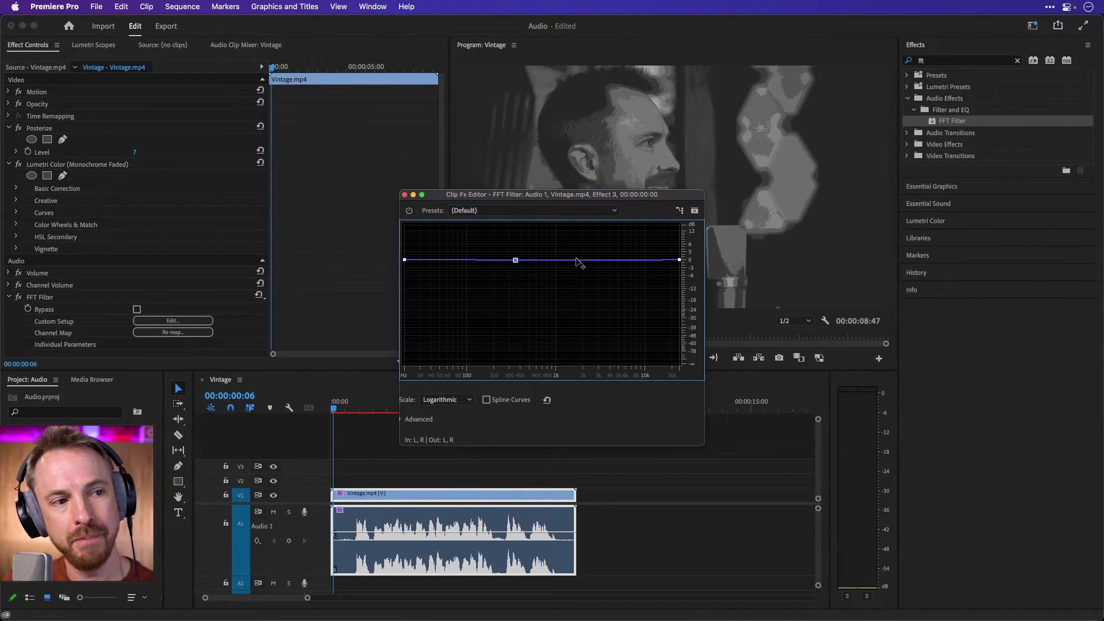
left_click(608, 260)
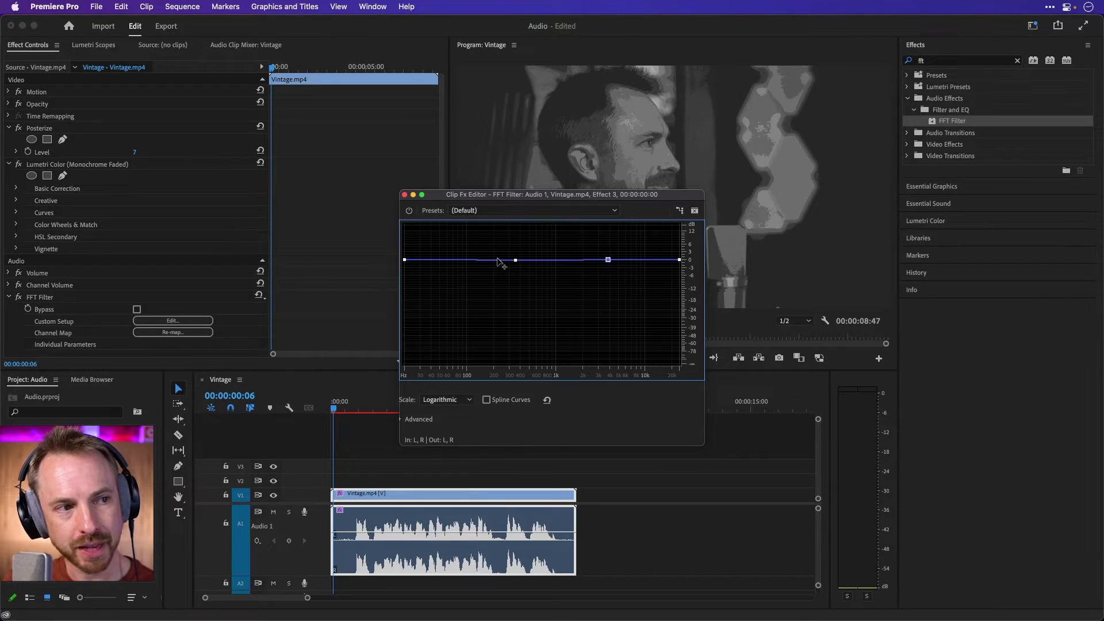
left_click_drag(399, 257, 386, 442)
left_click_drag(475, 332, 513, 363)
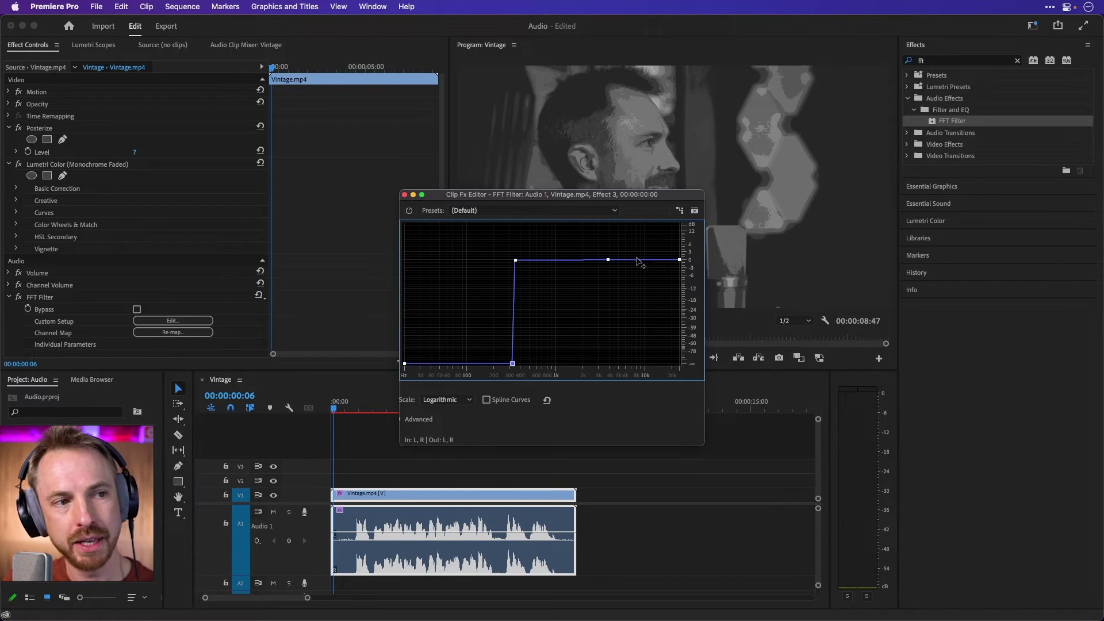
left_click_drag(638, 262, 585, 406)
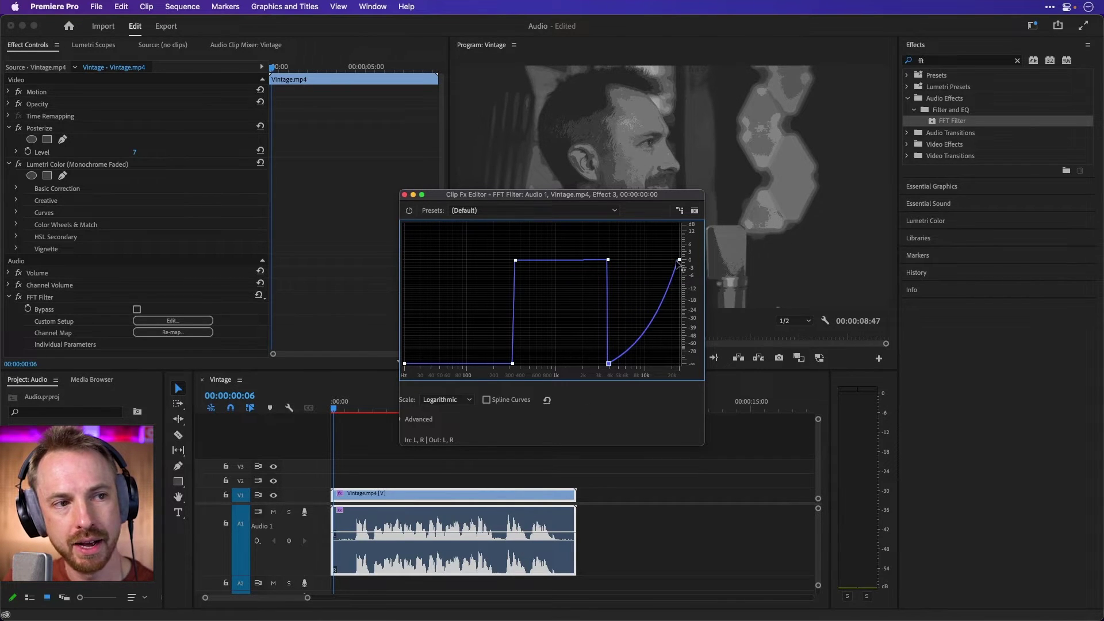
left_click_drag(680, 263, 688, 399)
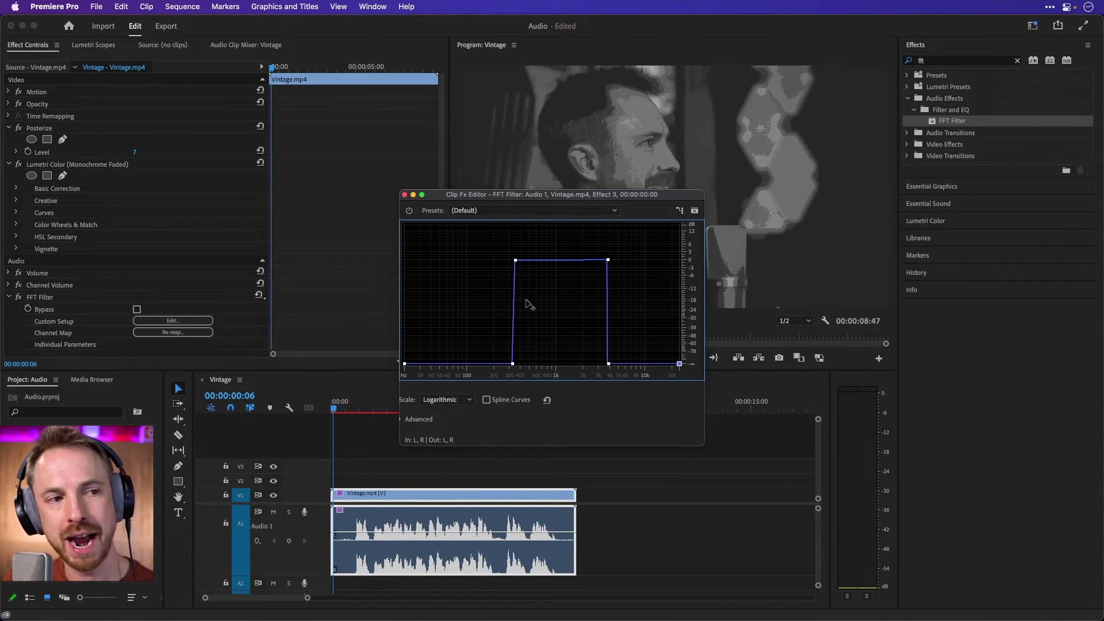
key("space")
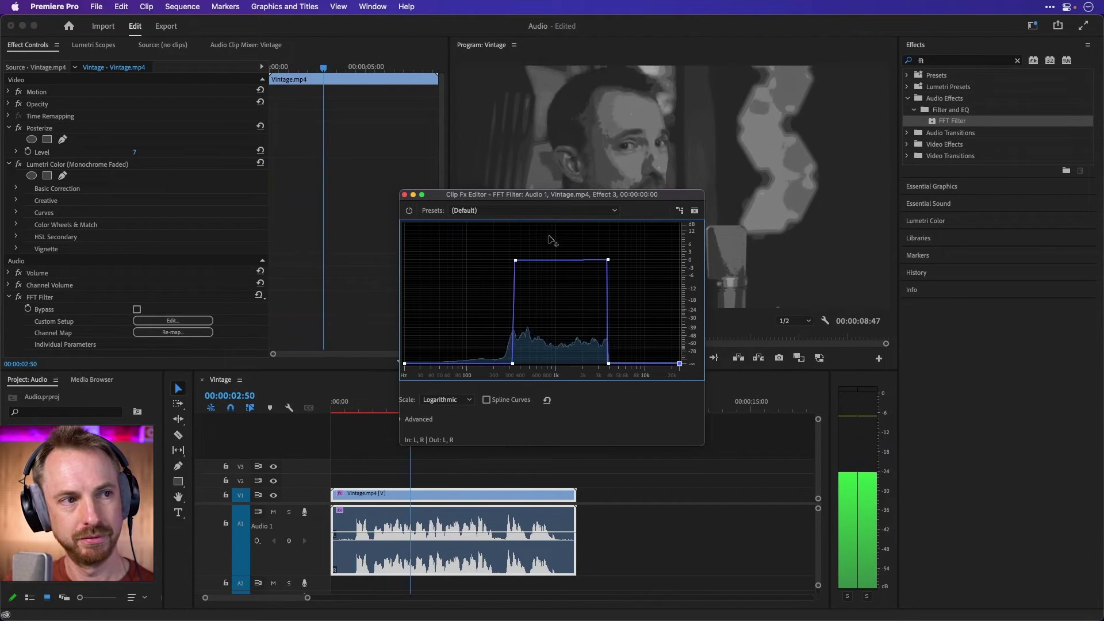
Soften the high-cut slope and slope the low cut down to about 230 Hz, previewing each change.
left_click_drag(555, 194, 353, 133)
key("space")
left_click(353, 401)
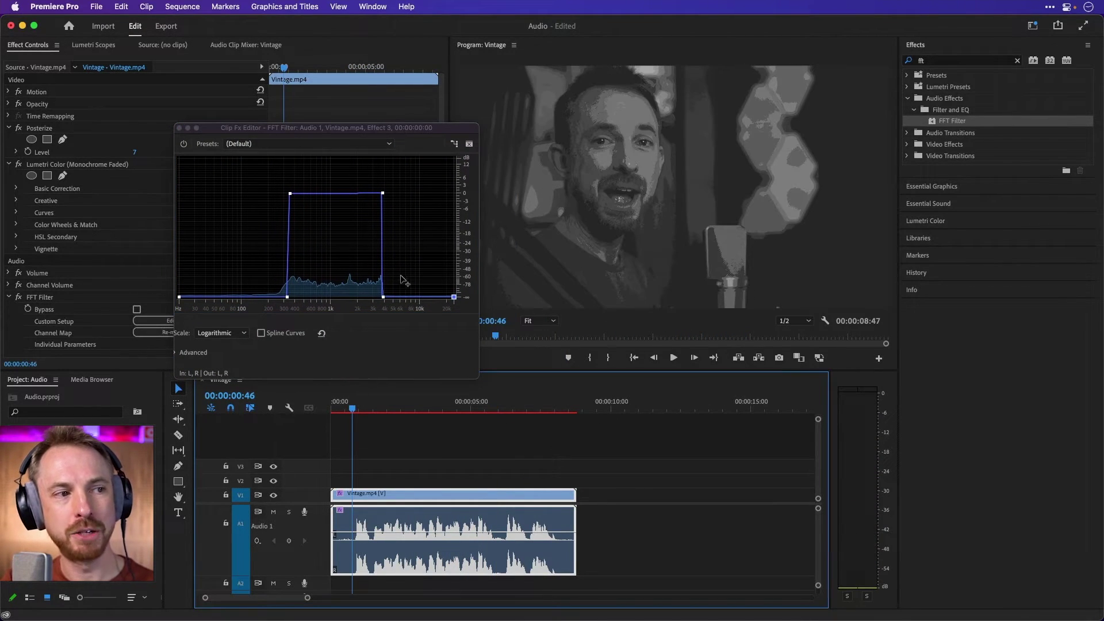
left_click_drag(382, 296, 418, 311)
key("space")
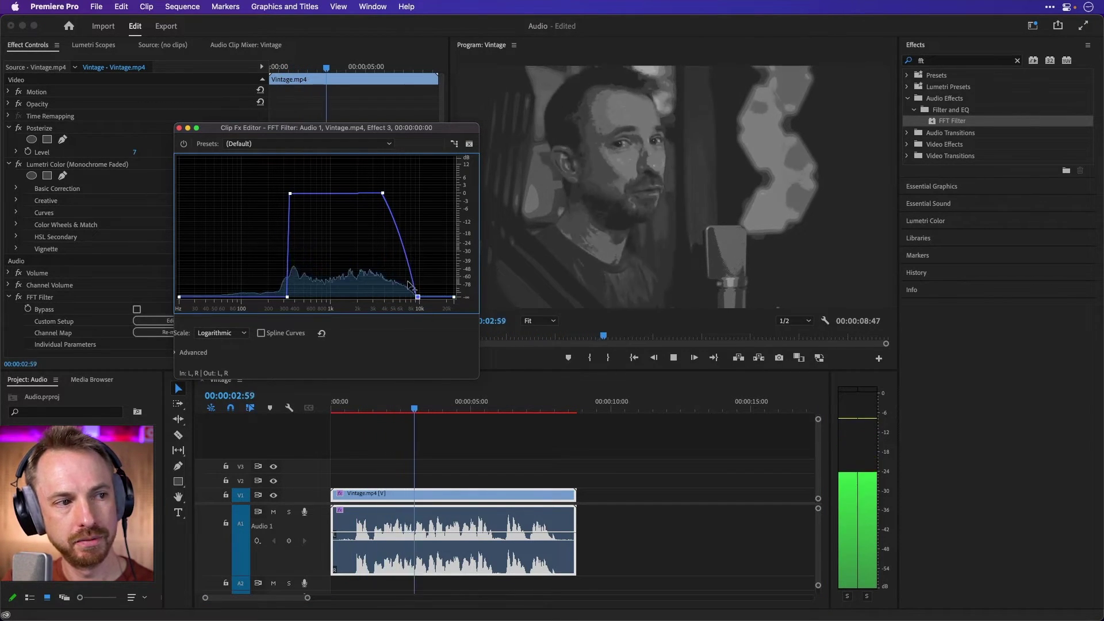
key("space")
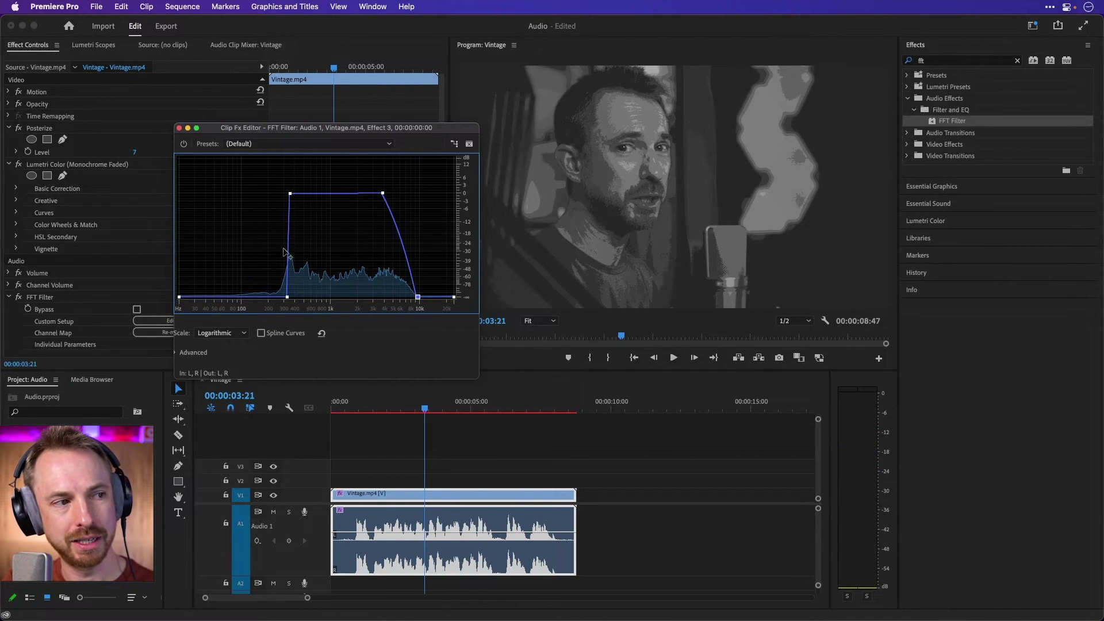
left_click_drag(287, 296, 267, 296)
key("space")
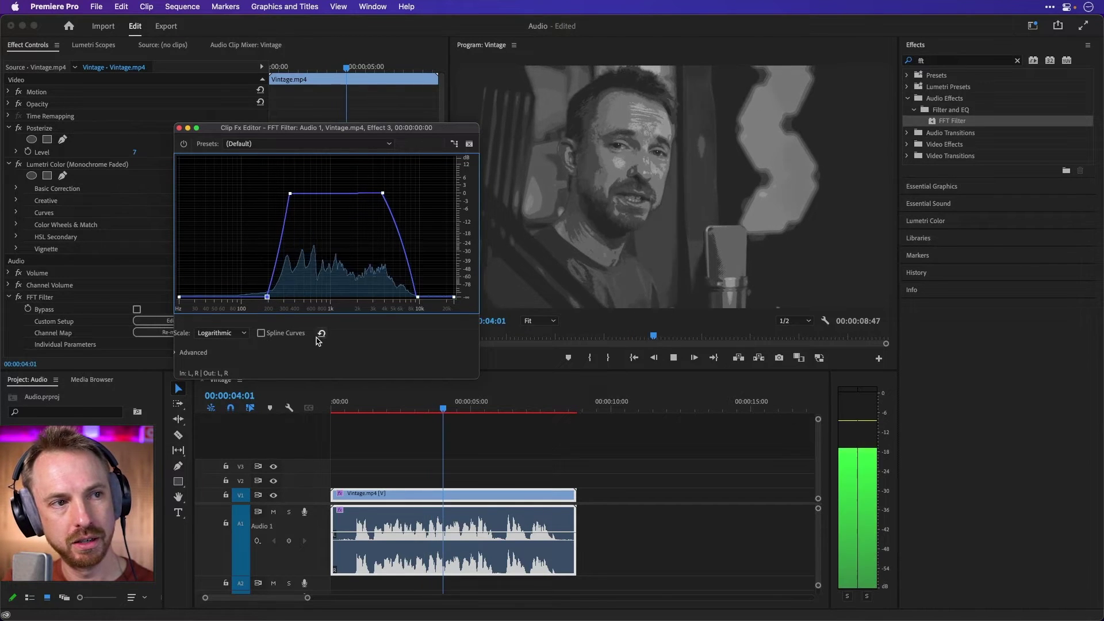
key("space")
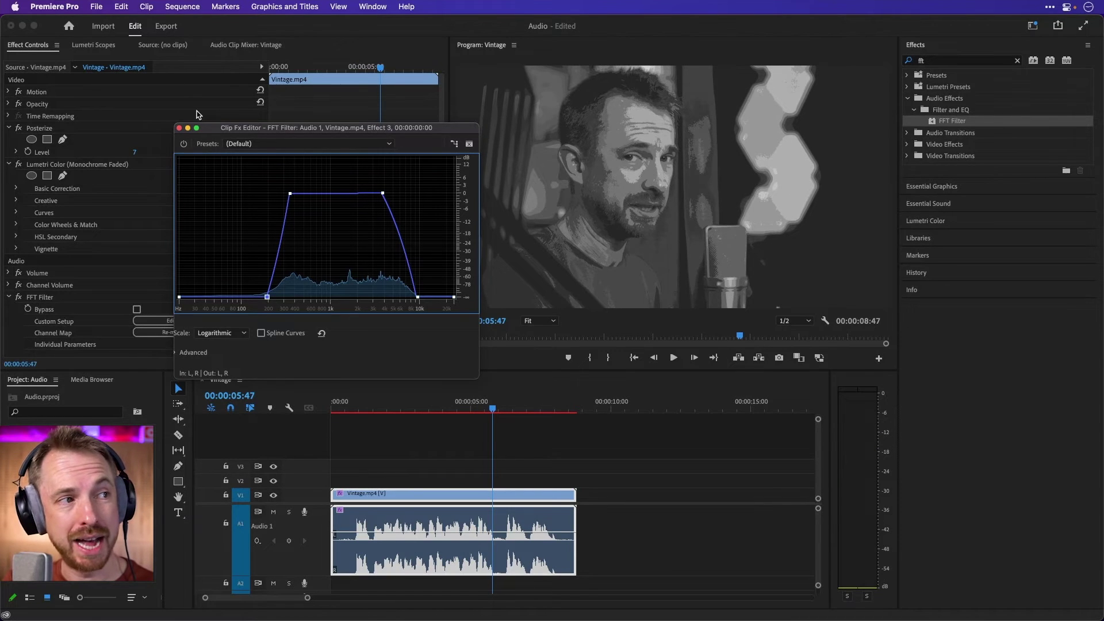
Close the FFT editor and apply Distortion, found by searching 'distor', to the Audio 1 clip.
left_click(180, 127)
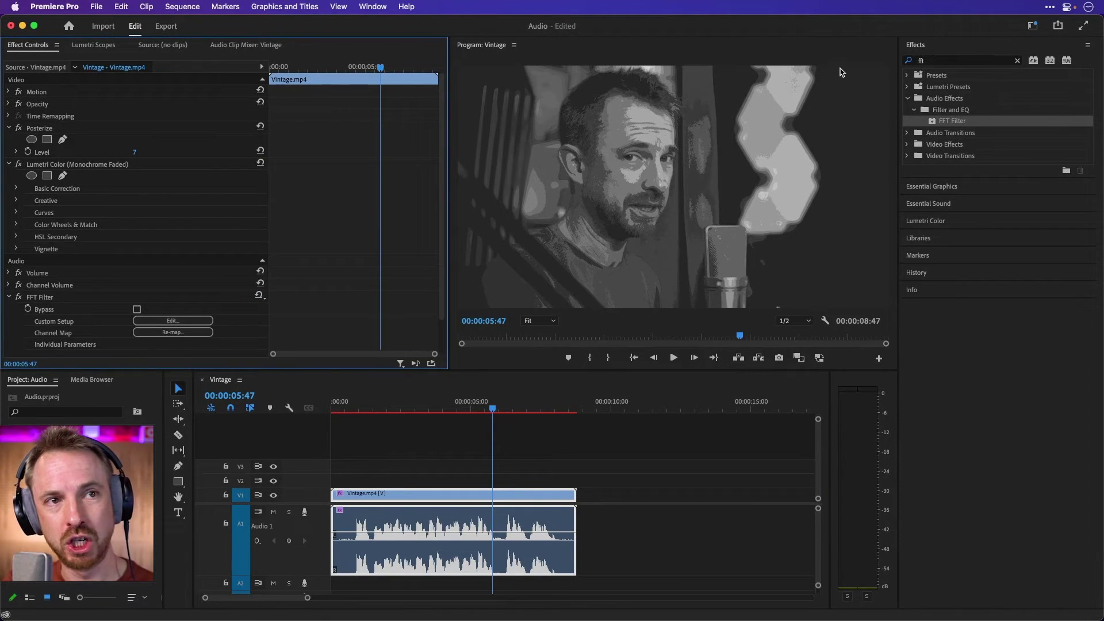
left_click(934, 61)
type("dis")
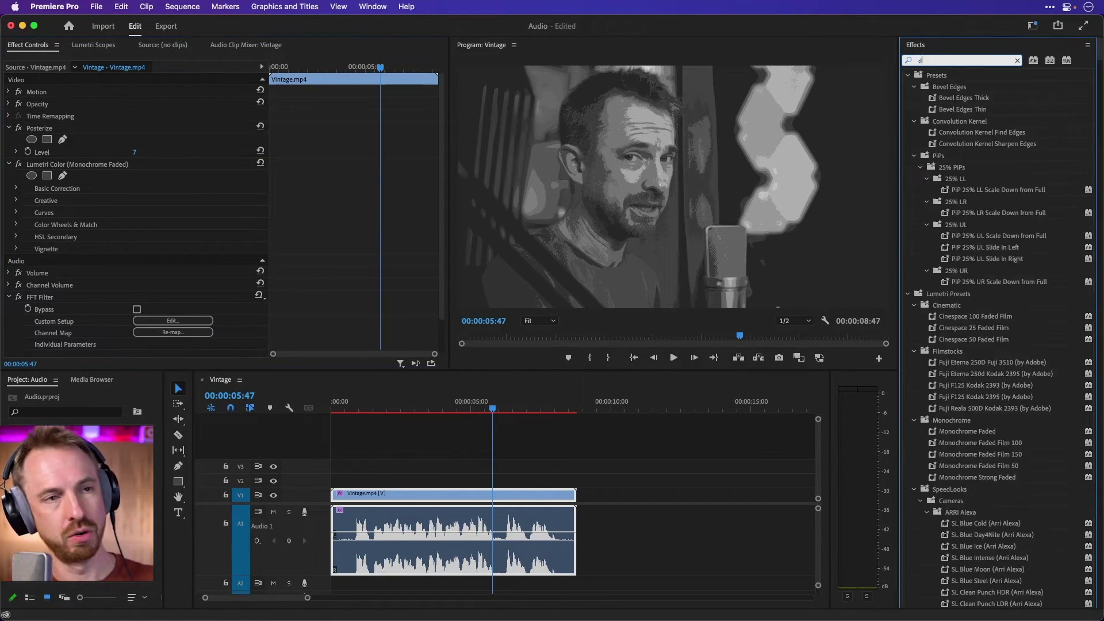
type("tor")
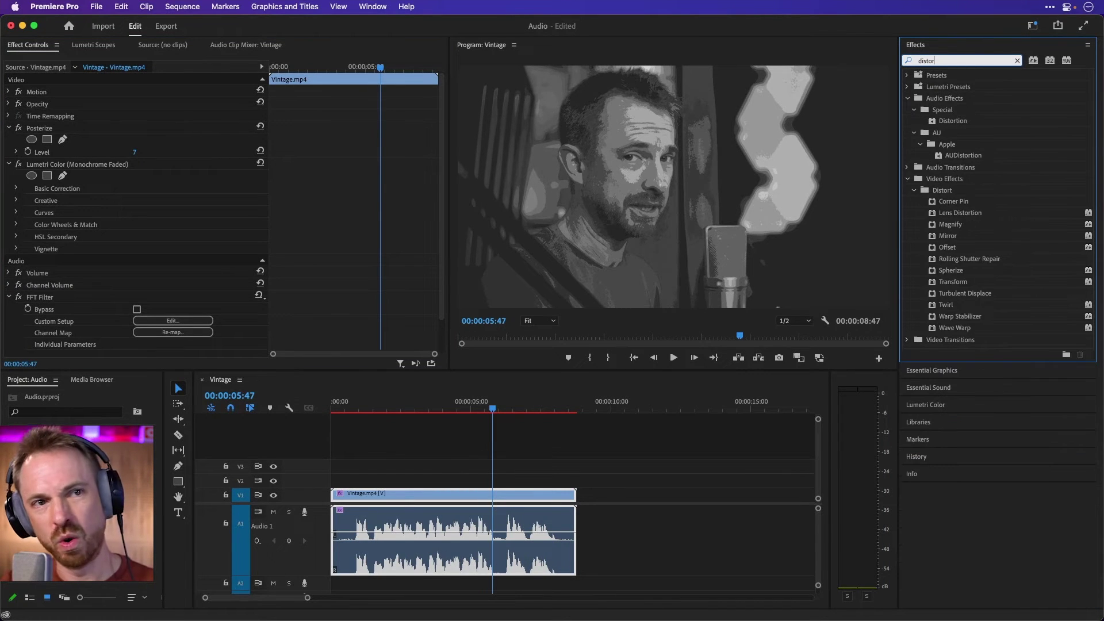
left_click(959, 122)
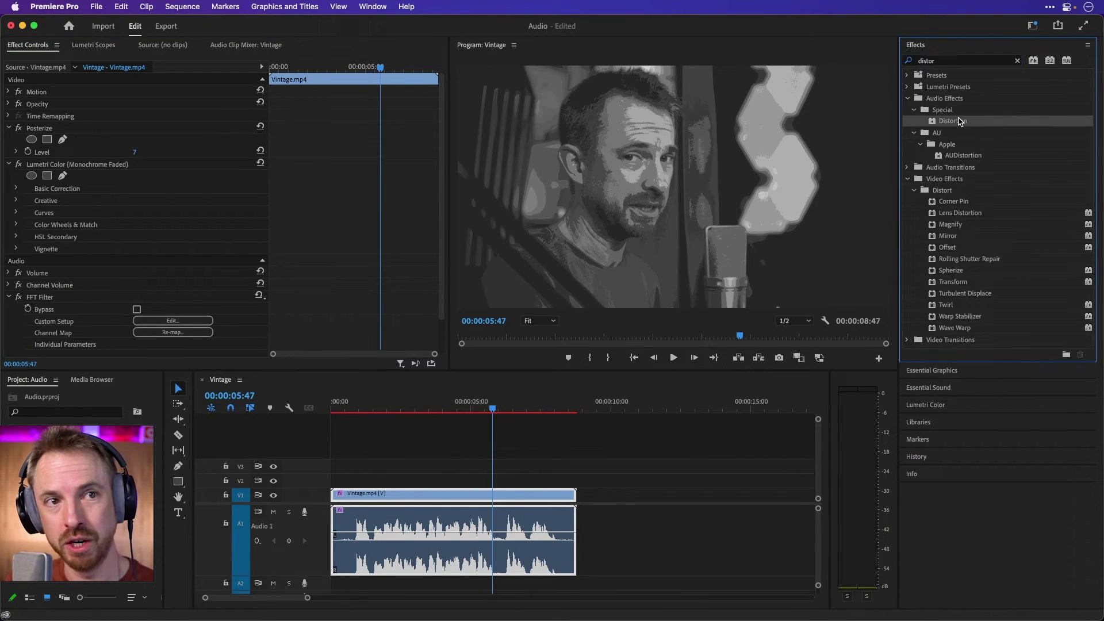
left_click_drag(889, 144, 491, 513)
scroll(152, 255, "down", 3)
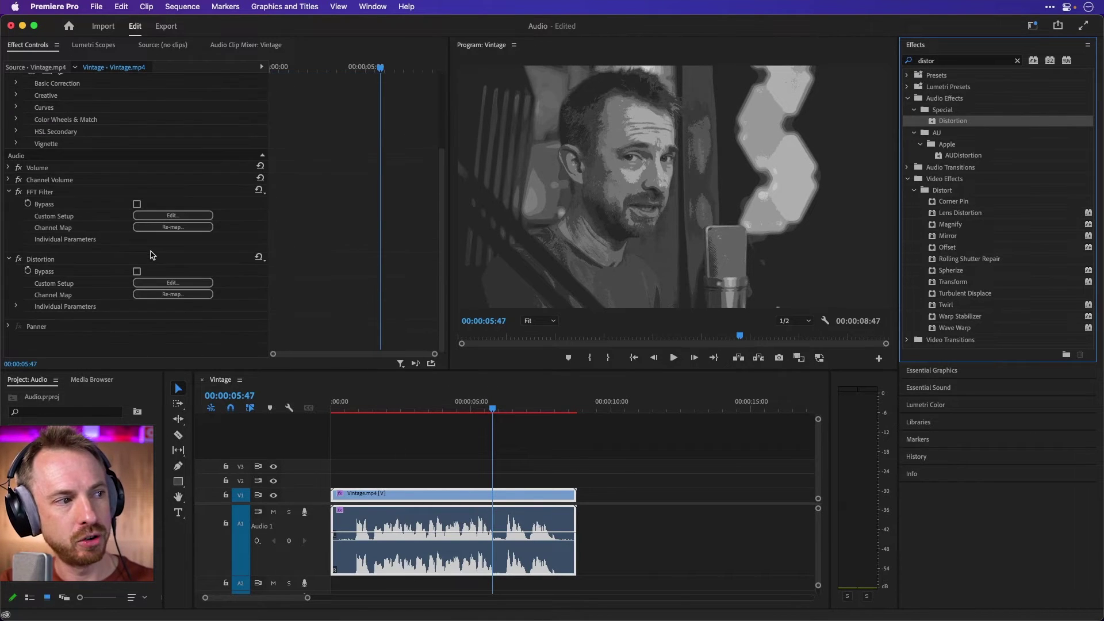
Bring up the Distortion effect's editor and play the clip to hear the distortion.
left_click(173, 283)
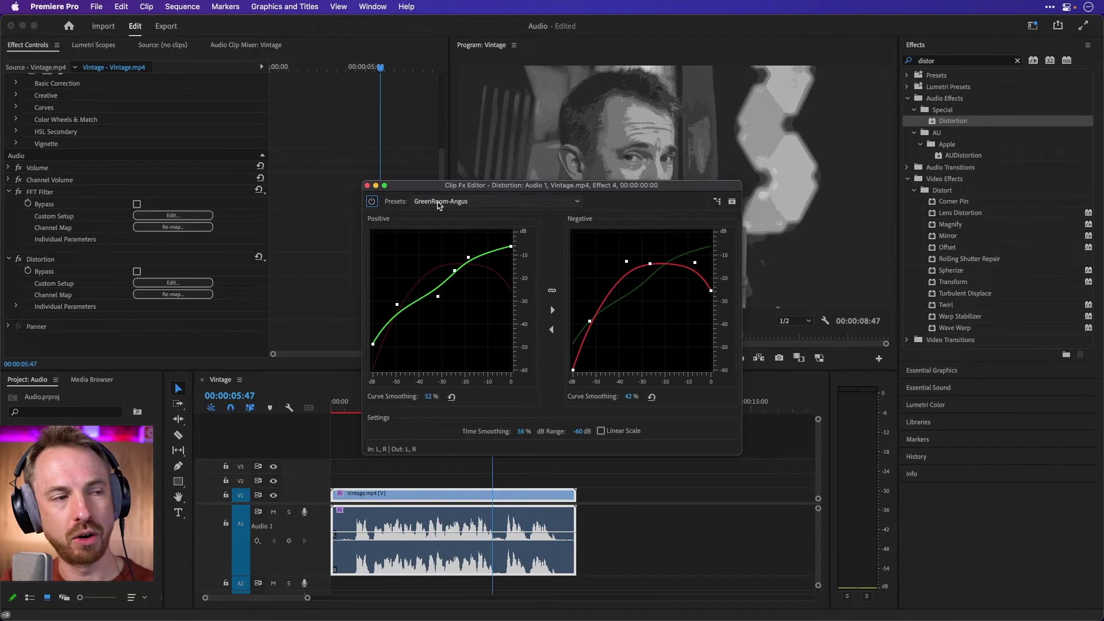
left_click(351, 409)
key("space")
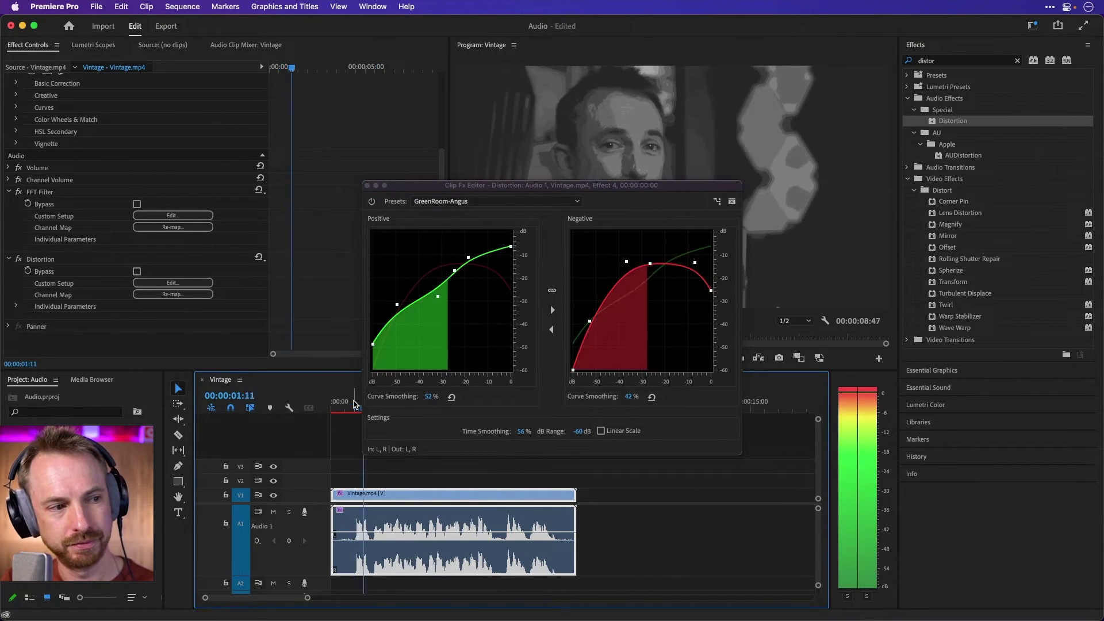
key("space")
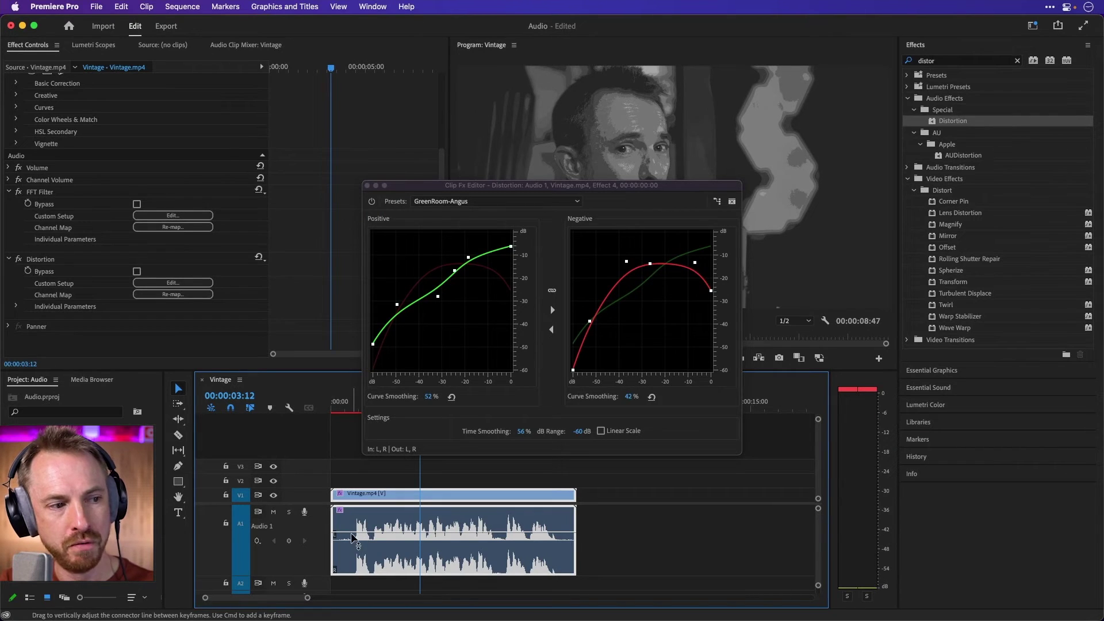
Lower the Audio 1 clip's volume a few dB, check playback, and switch to Freesound in Chrome.
left_click_drag(353, 534, 350, 538)
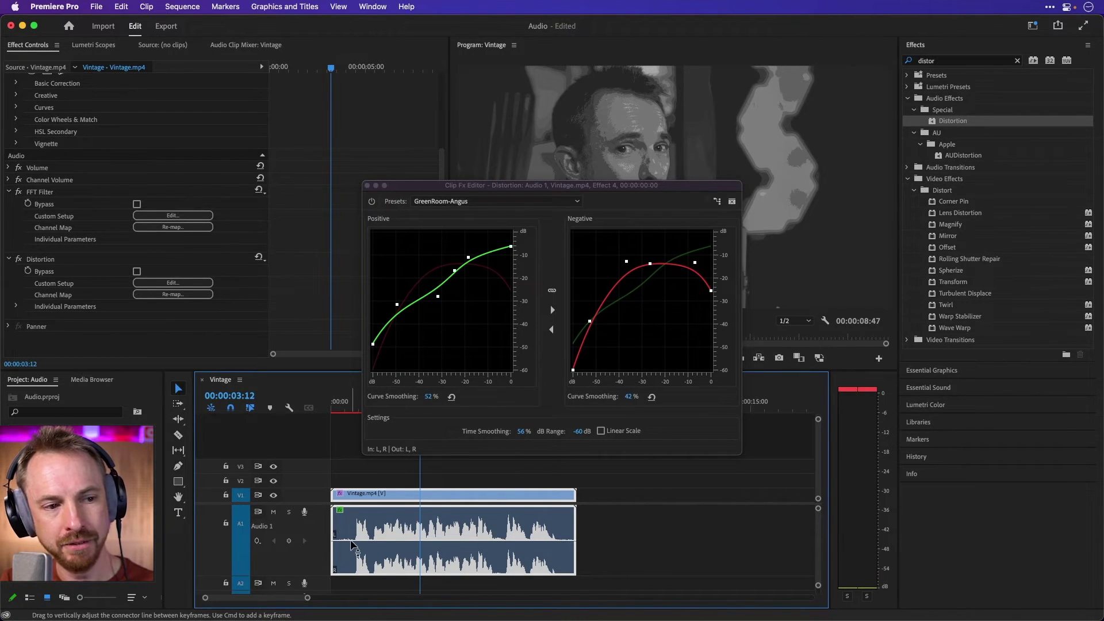
key("space")
left_click(335, 404)
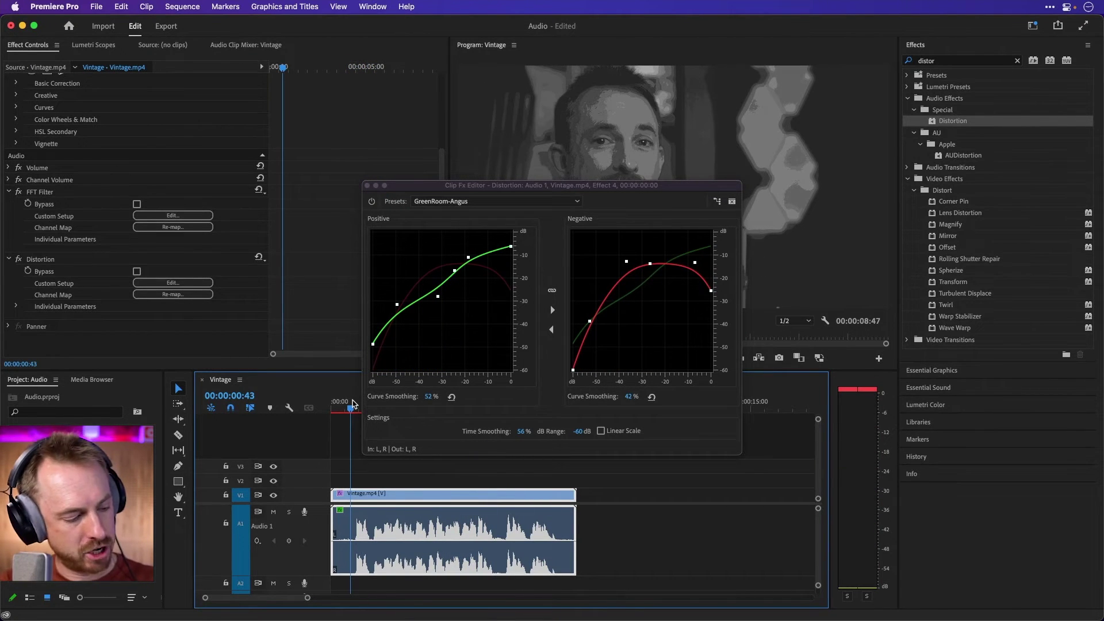
key("super+Tab")
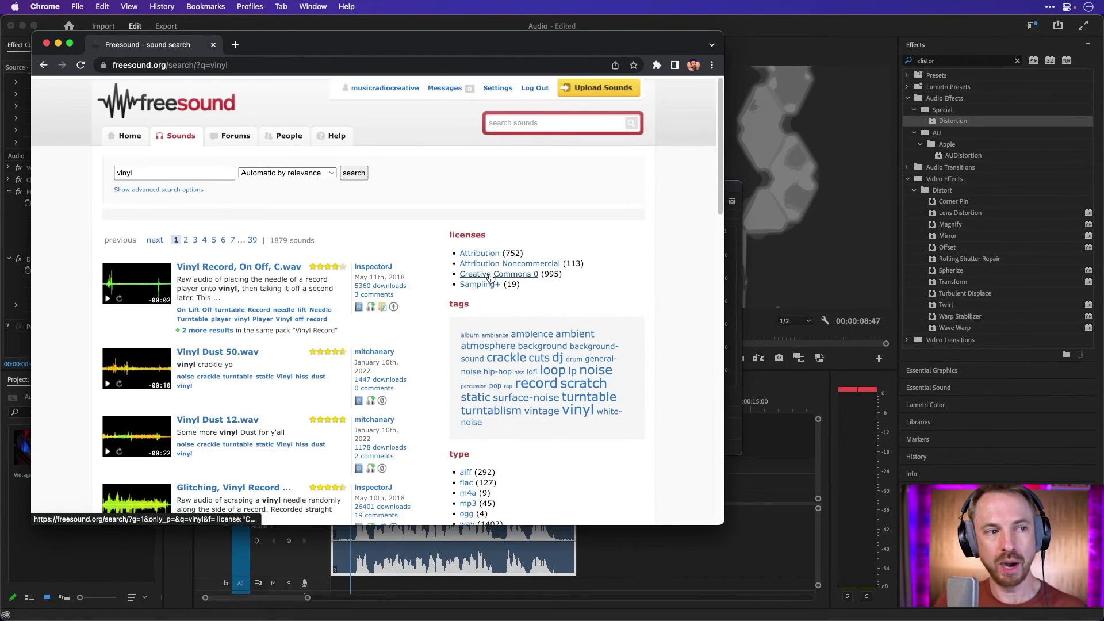
Filter the vinyl results to Creative Commons 0, preview Vinyl Dust 50.wav, and download it.
left_click(490, 275)
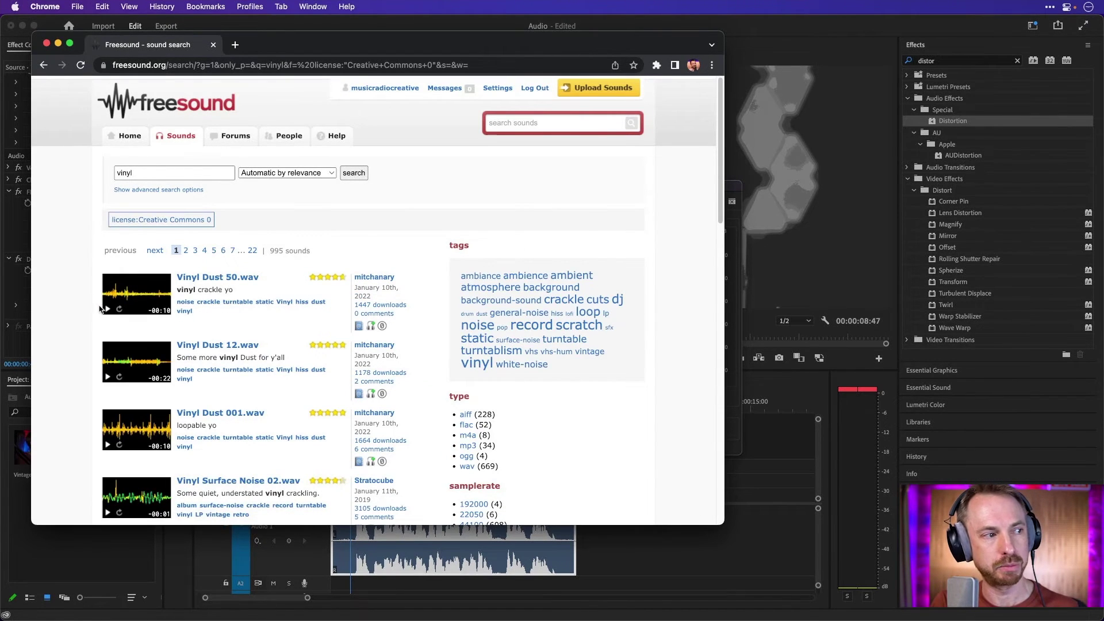
left_click(106, 310)
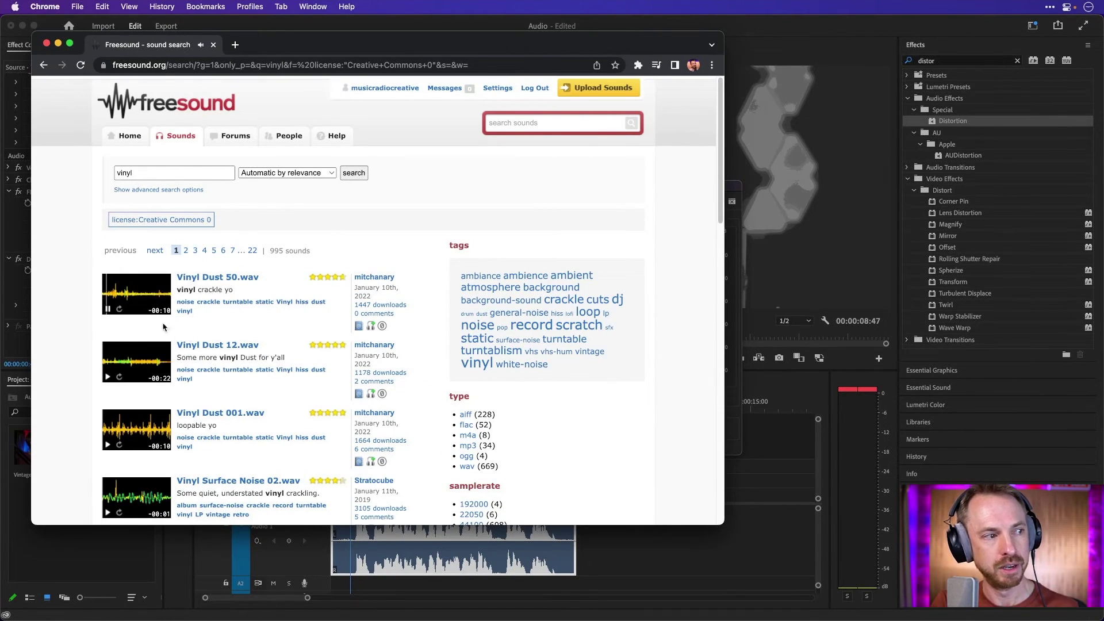
left_click(107, 310)
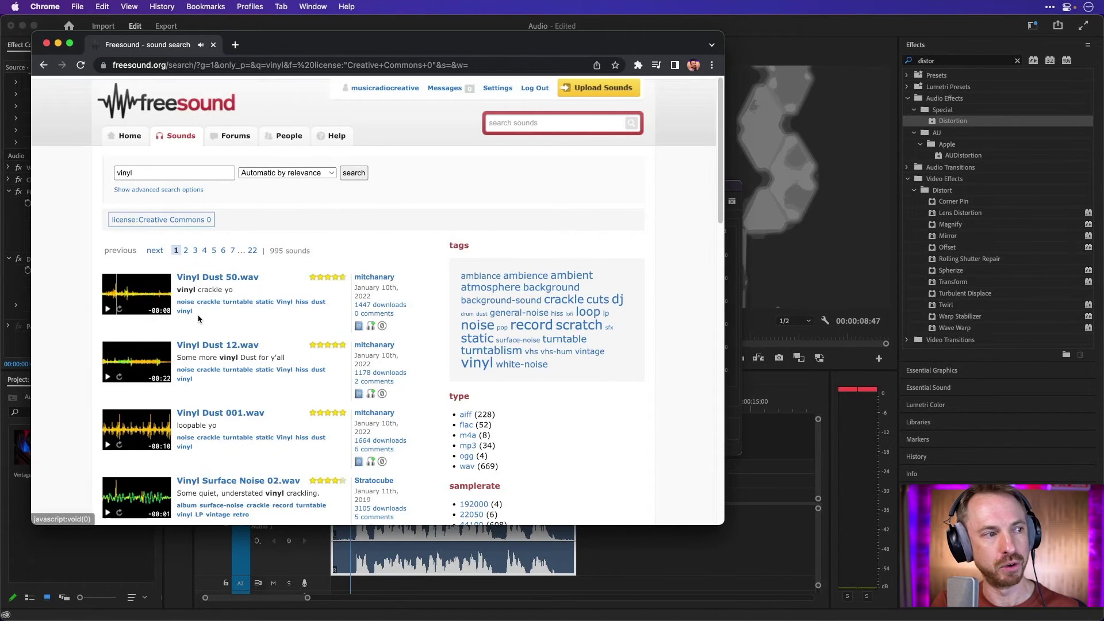
left_click(205, 278)
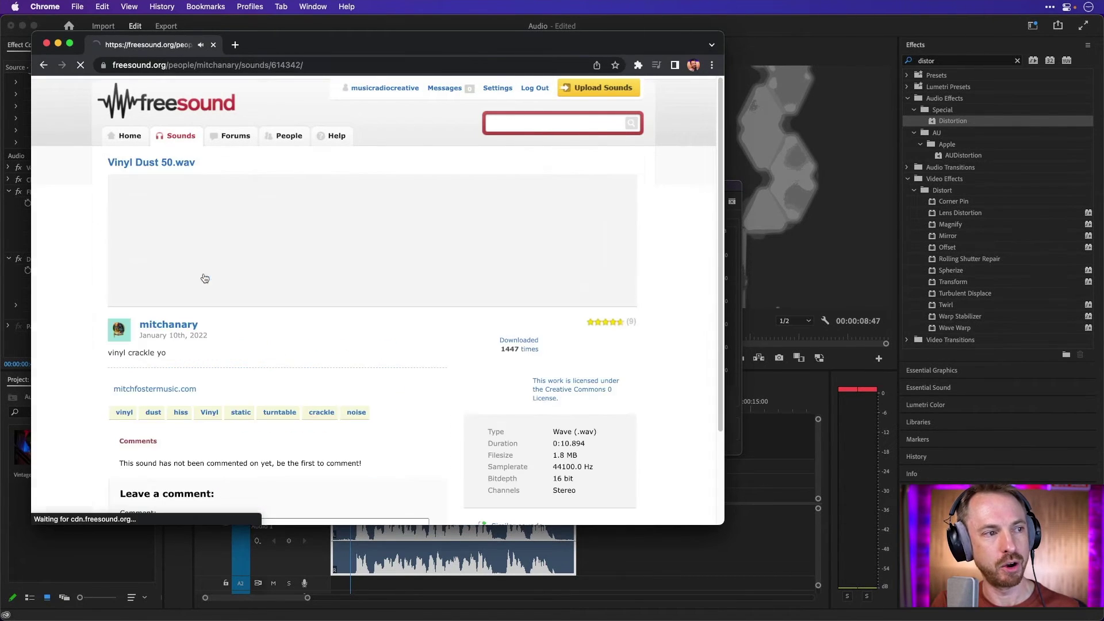
left_click(559, 348)
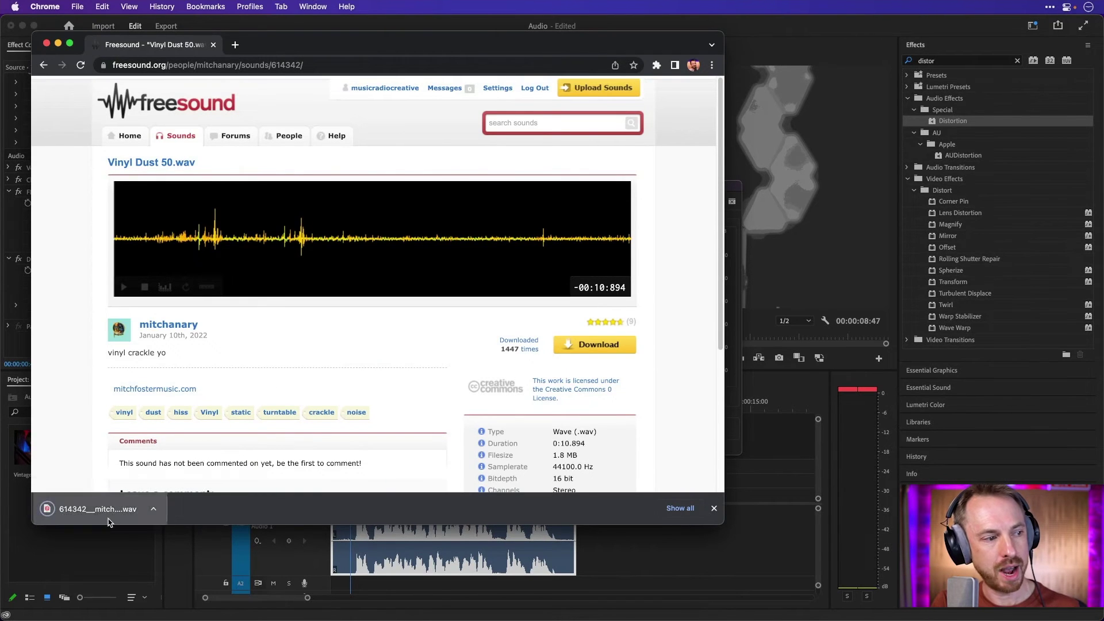
Import the Vinyl Dust 50.wav crackle, place it on track A2 under the Vintage clip, and close the Distortion editor.
left_click_drag(97, 535, 103, 545)
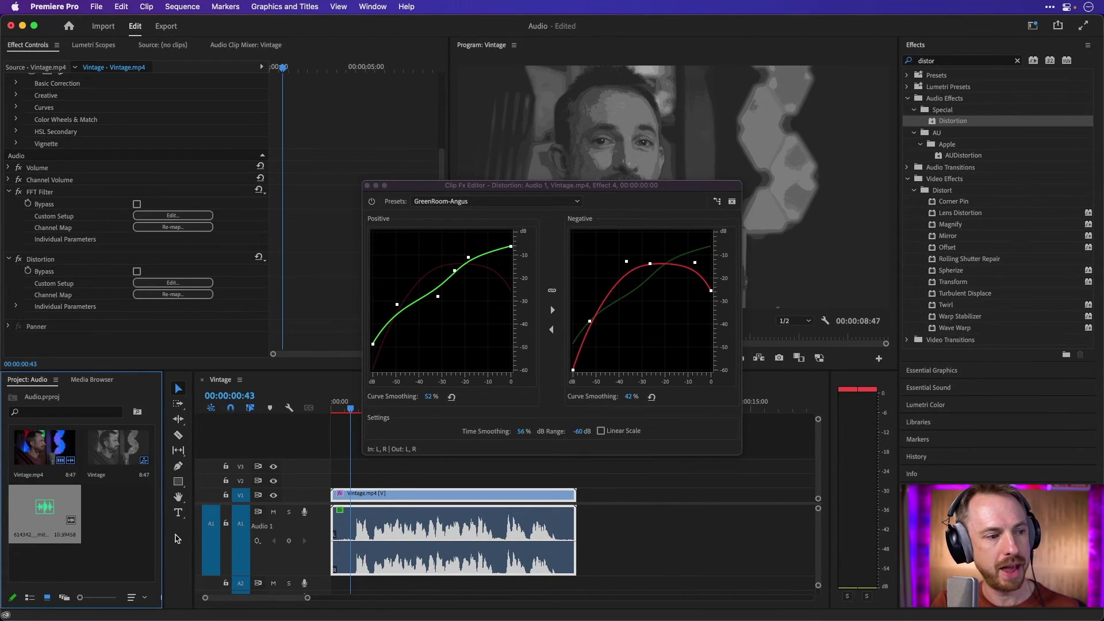
left_click_drag(268, 574, 268, 539)
left_click_drag(133, 520, 348, 553)
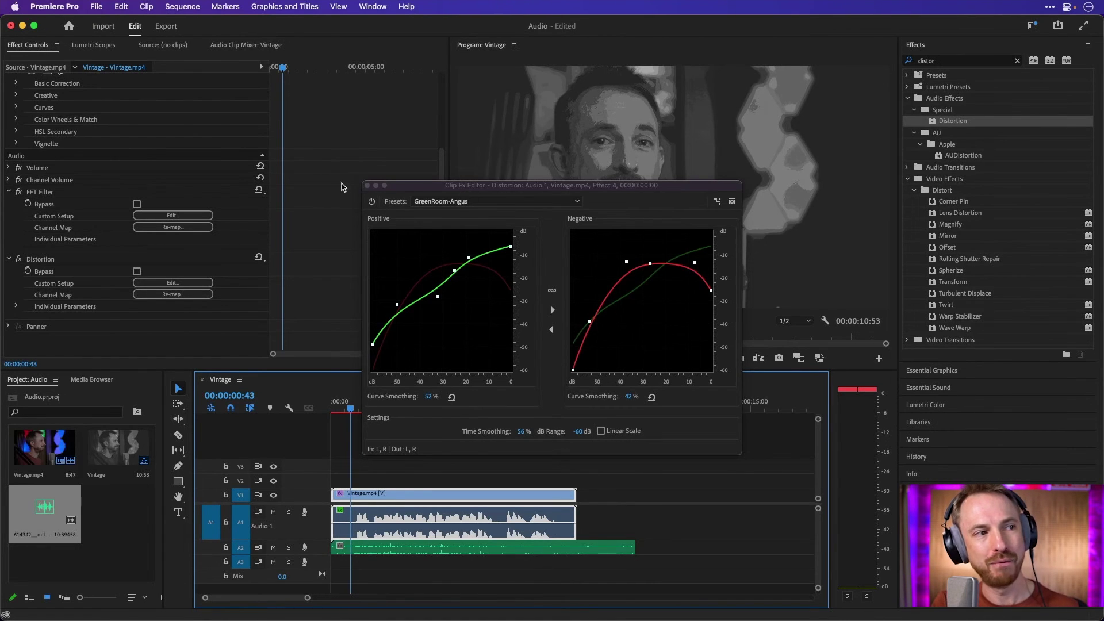
left_click(367, 185)
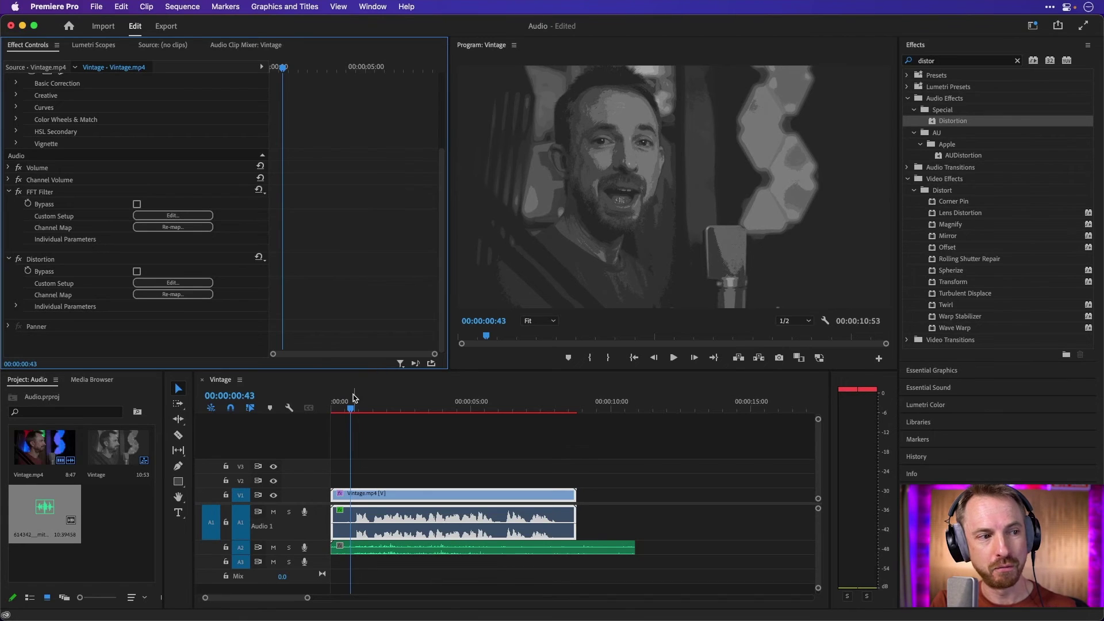
left_click_drag(351, 407, 335, 408)
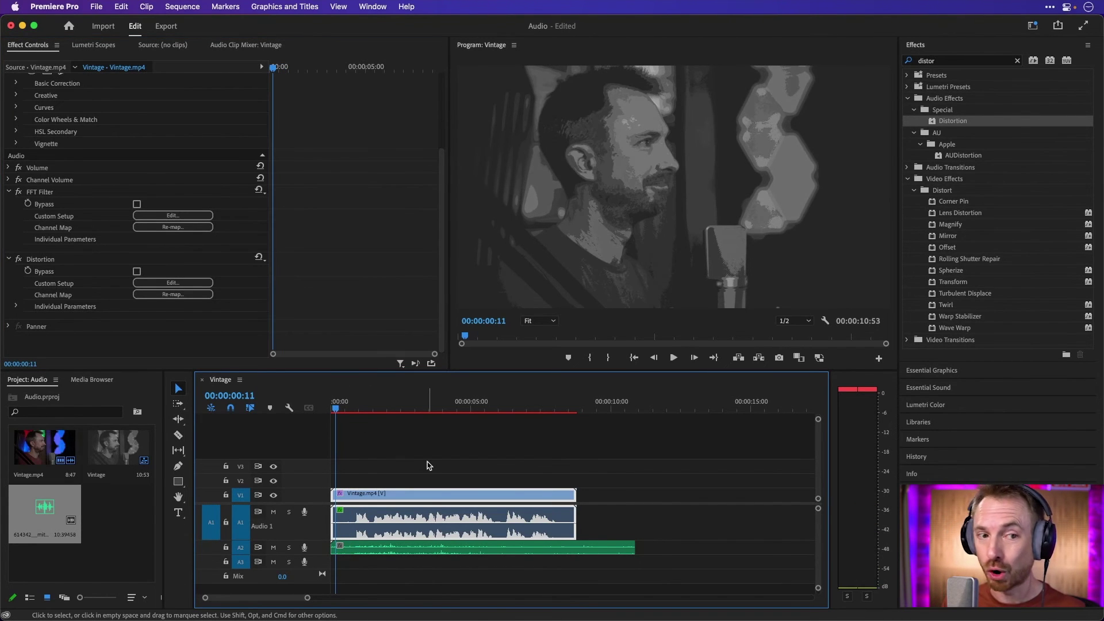
key("space")
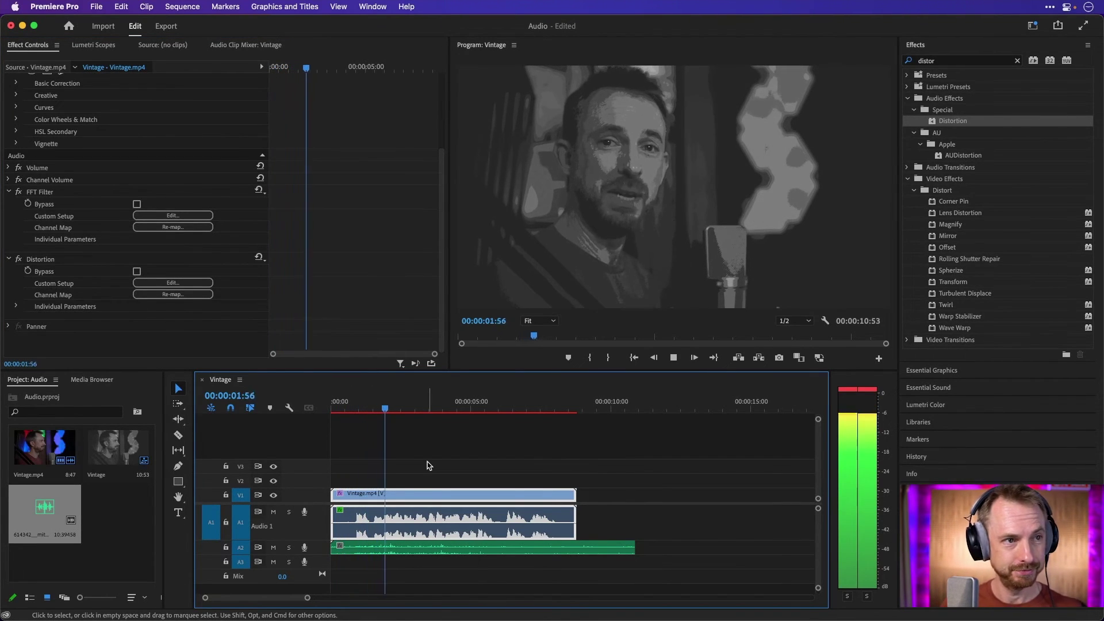